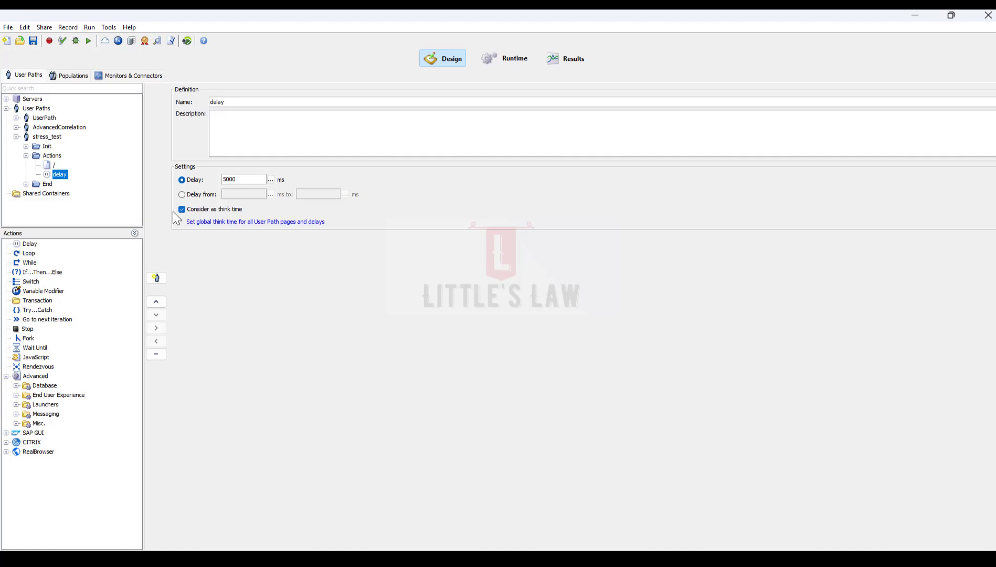
pyautogui.click(47, 137)
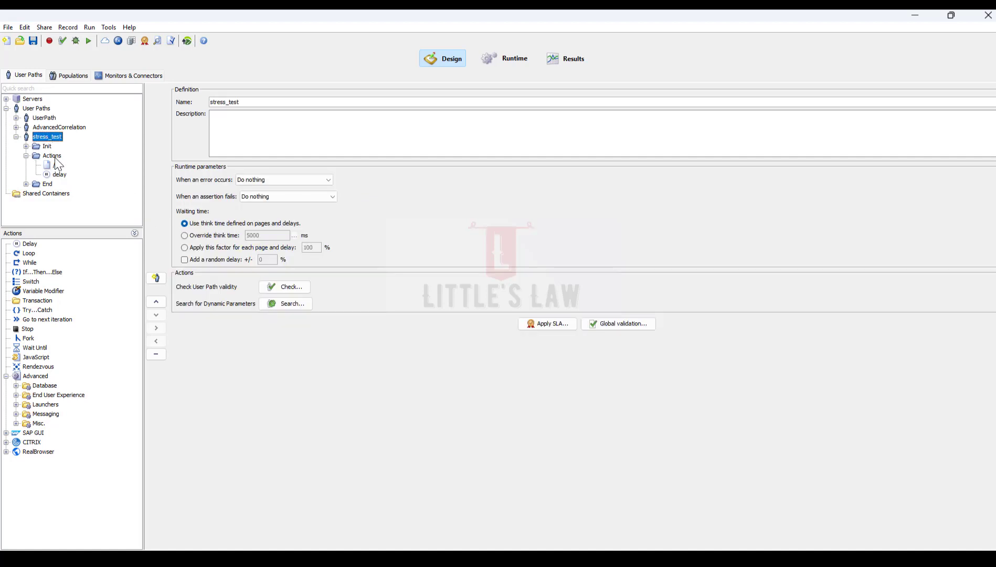
pyautogui.click(52, 156)
pyautogui.click(54, 165)
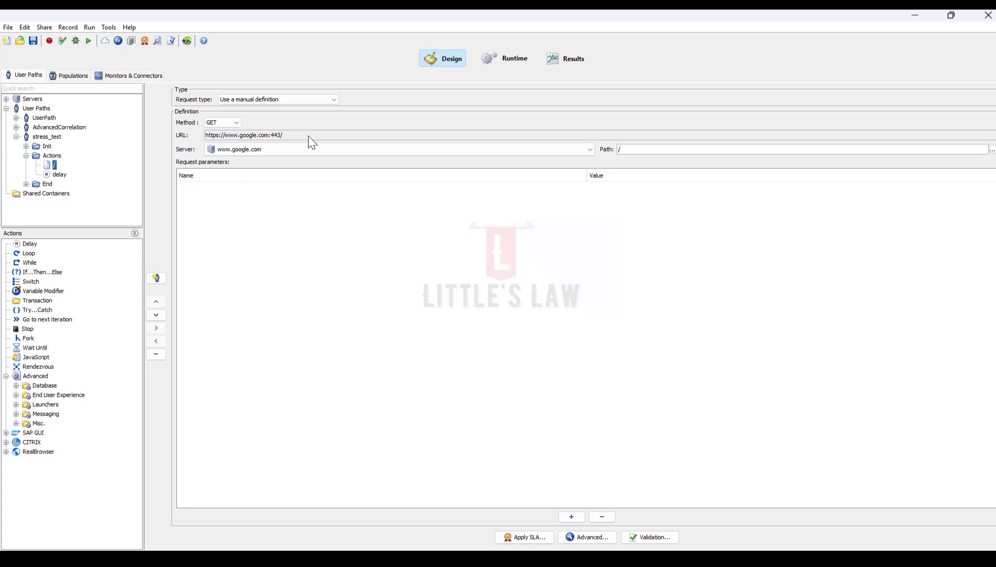
pyautogui.click(59, 174)
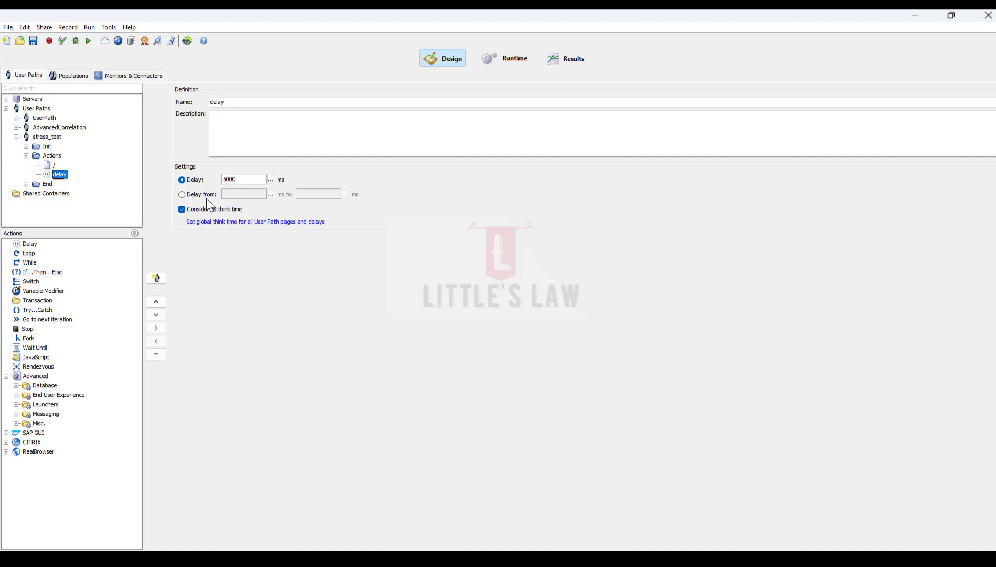
pyautogui.moveTo(243, 179); pyautogui.dragTo(226, 179)
# Check the stress_test user path and its assigned percentage in Population1
pyautogui.click(49, 137)
pyautogui.click(59, 76)
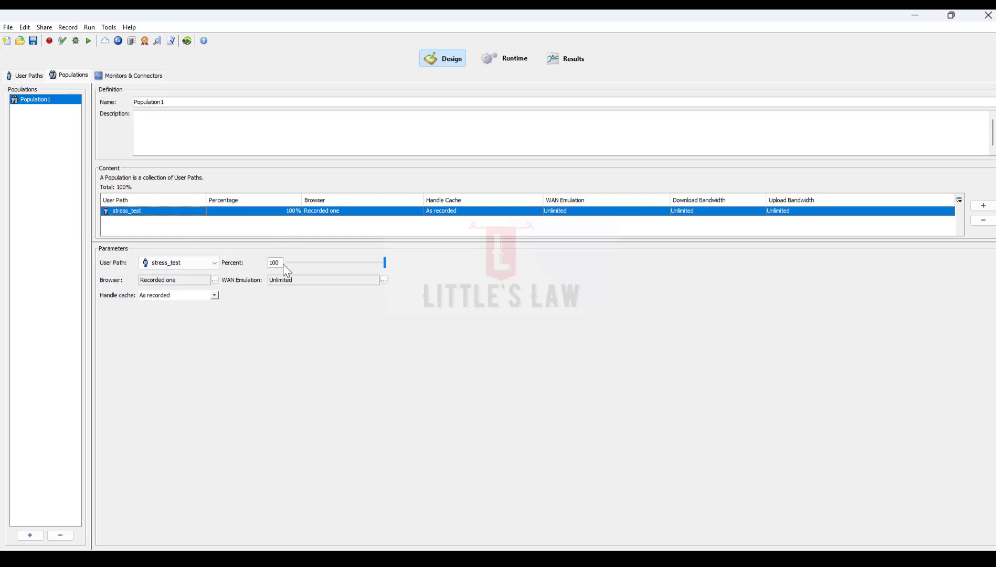
pyautogui.moveTo(281, 263); pyautogui.dragTo(252, 260)
# Examine the monitor types offered for a new monitored machine, and discard the wizard
pyautogui.click(115, 75)
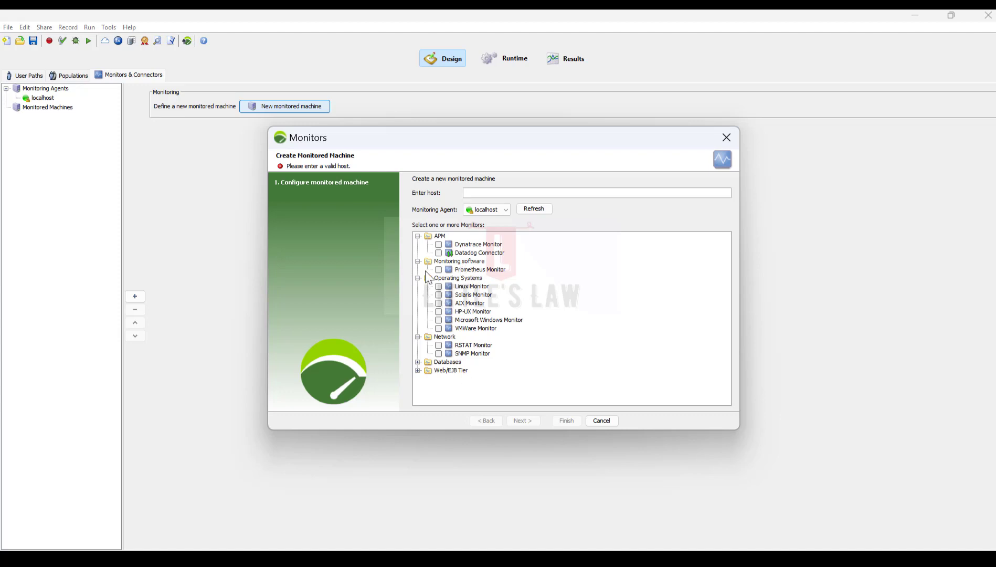
pyautogui.click(602, 420)
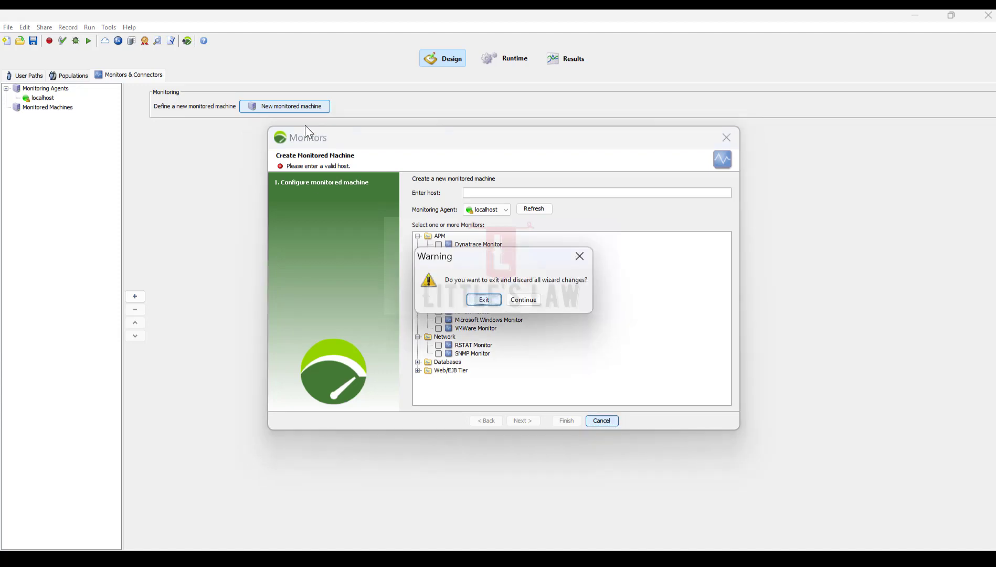
pyautogui.click(494, 300)
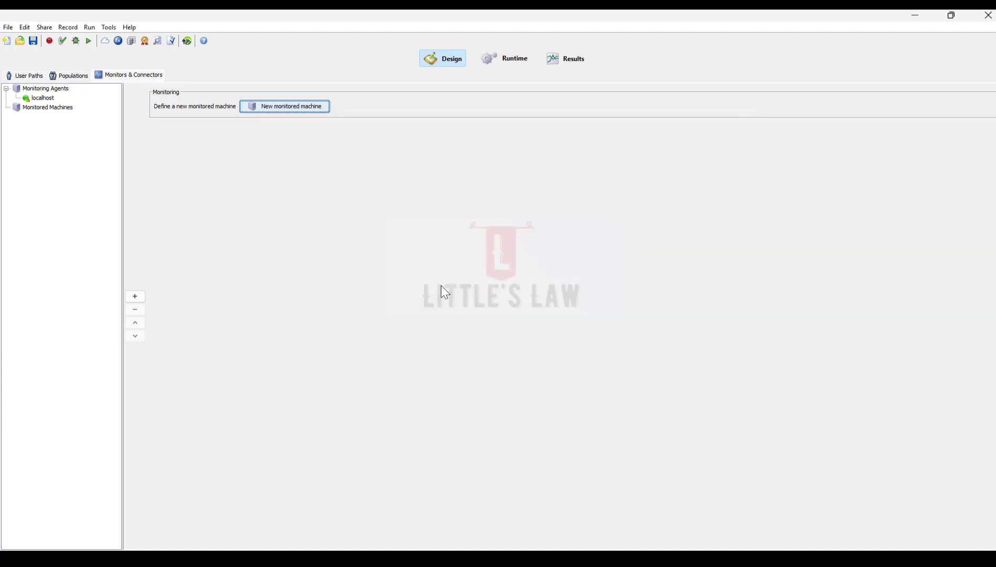
# Open the advanced settings of the runtime scenario and rename it as Stress Test Scenario
pyautogui.click(492, 59)
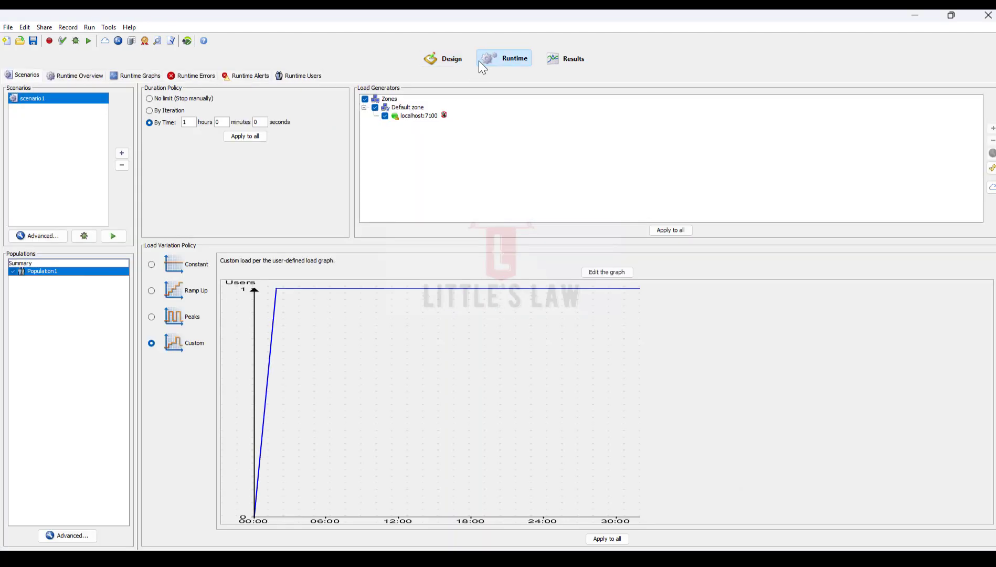
pyautogui.doubleClick(52, 98)
pyautogui.press('Tab')
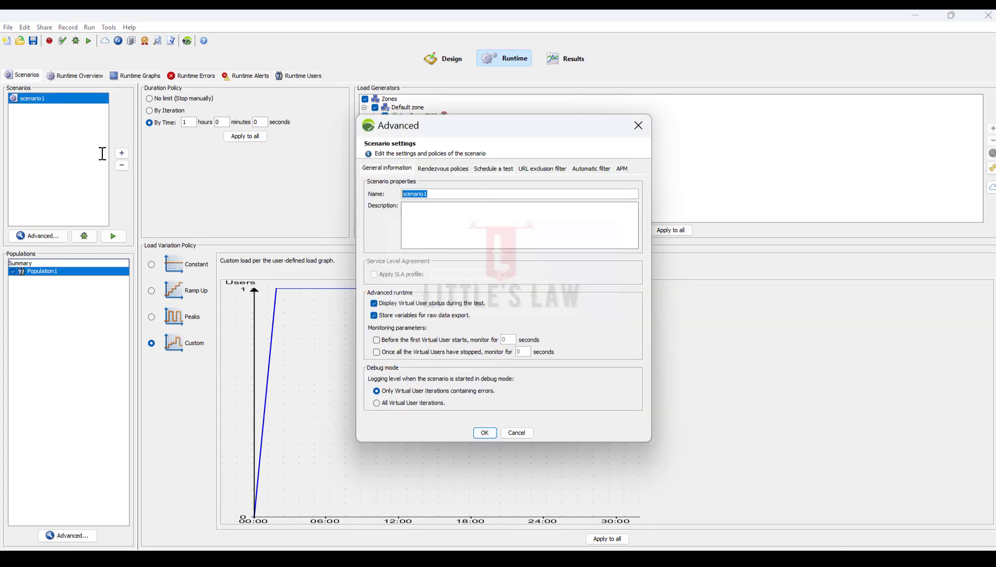
pyautogui.write('Stress Test Scenario')
# Try monitoring for 300 seconds before the first Virtual User starts and after all have stopped, and disable both options again
pyautogui.click(439, 339)
pyautogui.click(430, 353)
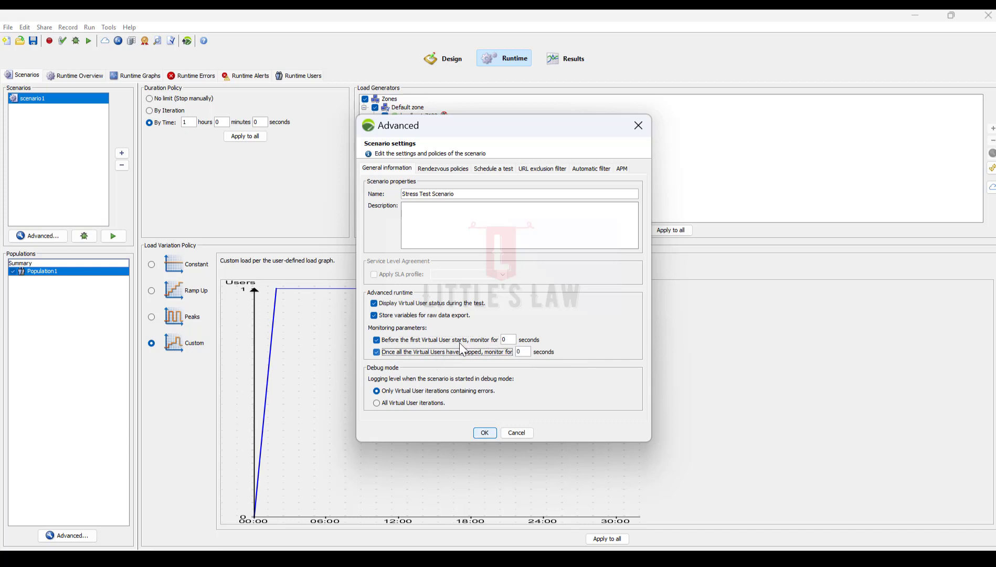
pyautogui.click(509, 340)
pyautogui.write('60')
pyautogui.press('BackSpace')
pyautogui.press('BackSpace')
pyautogui.write('300')
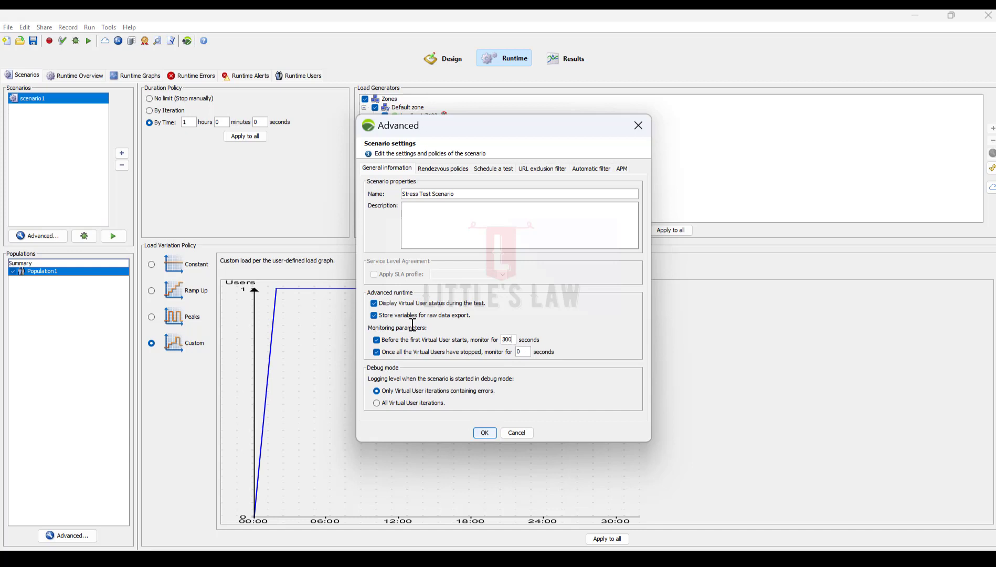
pyautogui.doubleClick(522, 352)
pyautogui.write('300')
pyautogui.click(500, 353)
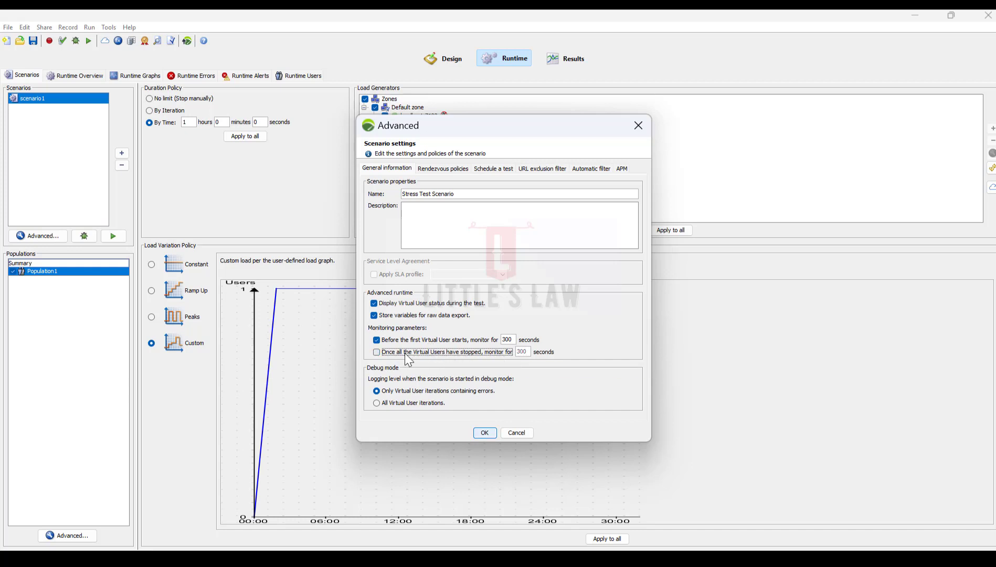
pyautogui.click(406, 340)
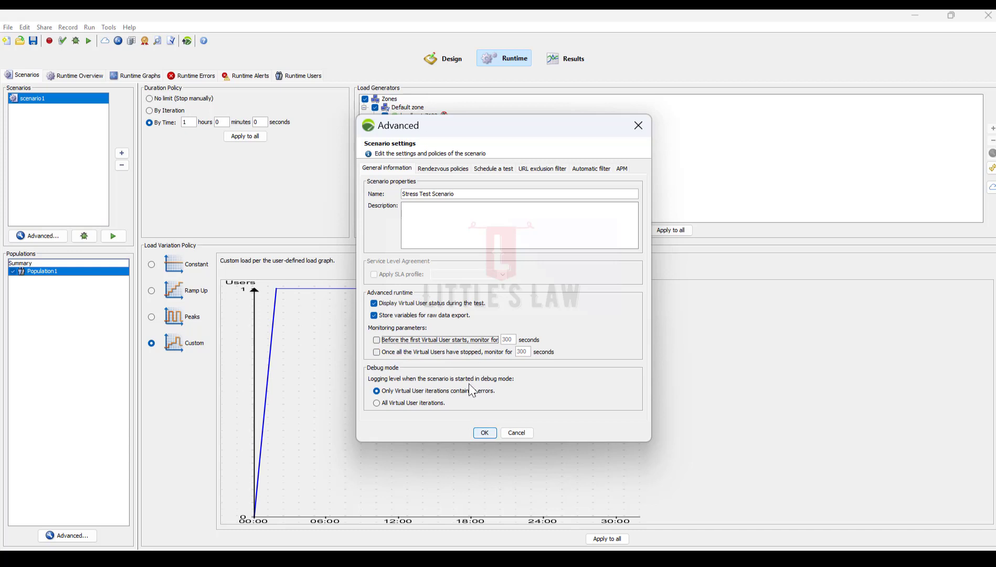
# Check the scenario's scheduling and URL exclusion filter options, leave both disabled, and accept the scenario settings
pyautogui.click(492, 168)
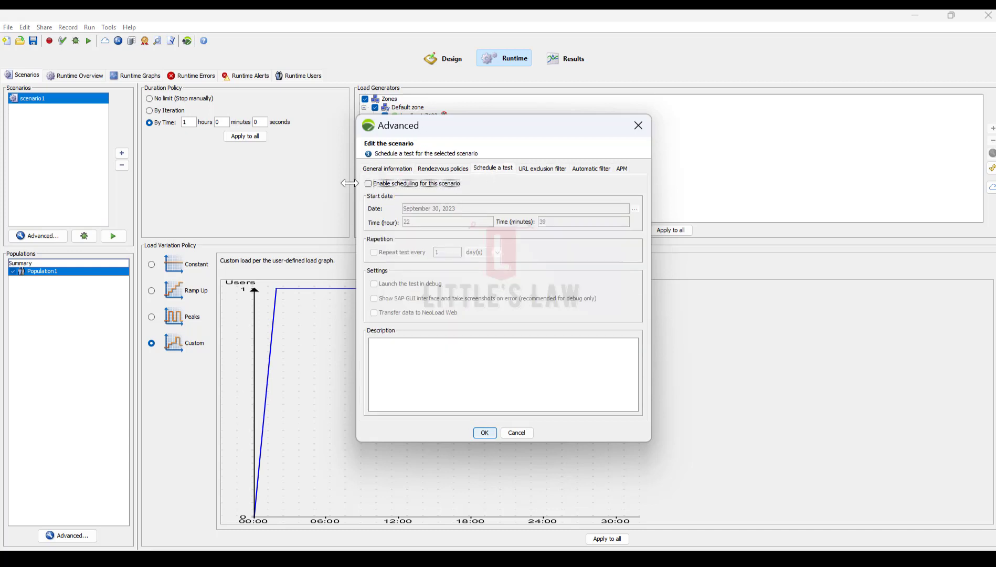
pyautogui.click(368, 183)
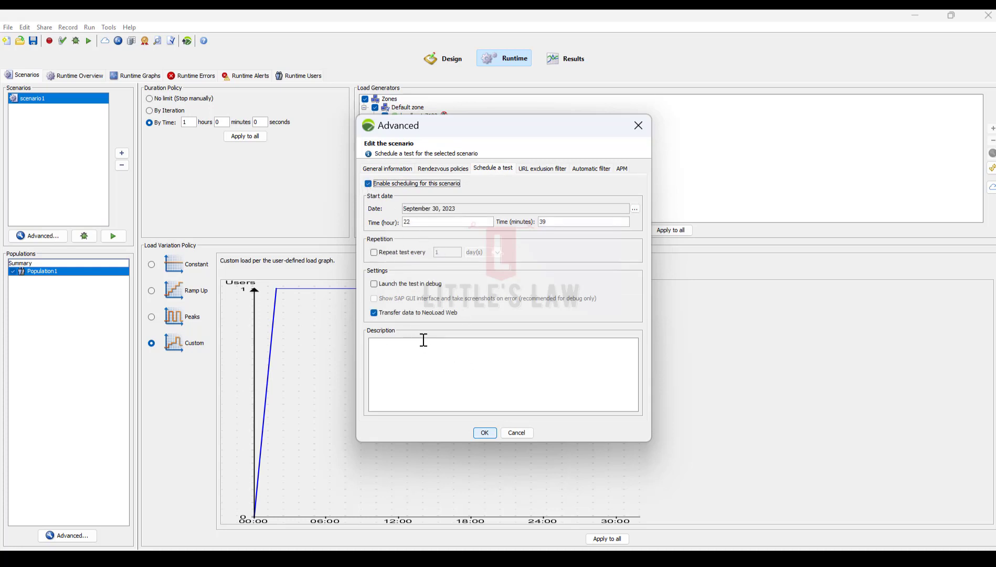
pyautogui.click(369, 184)
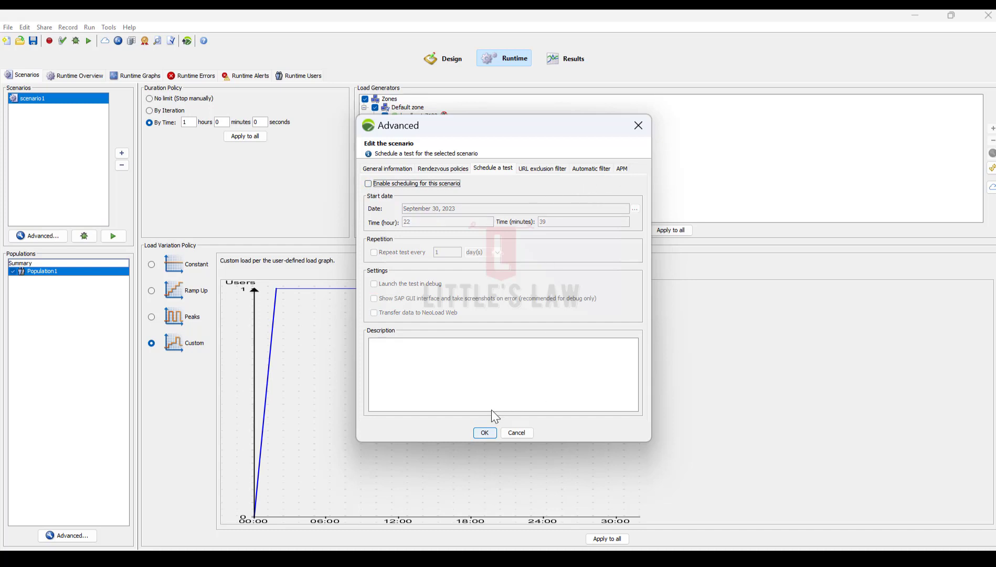
pyautogui.click(540, 169)
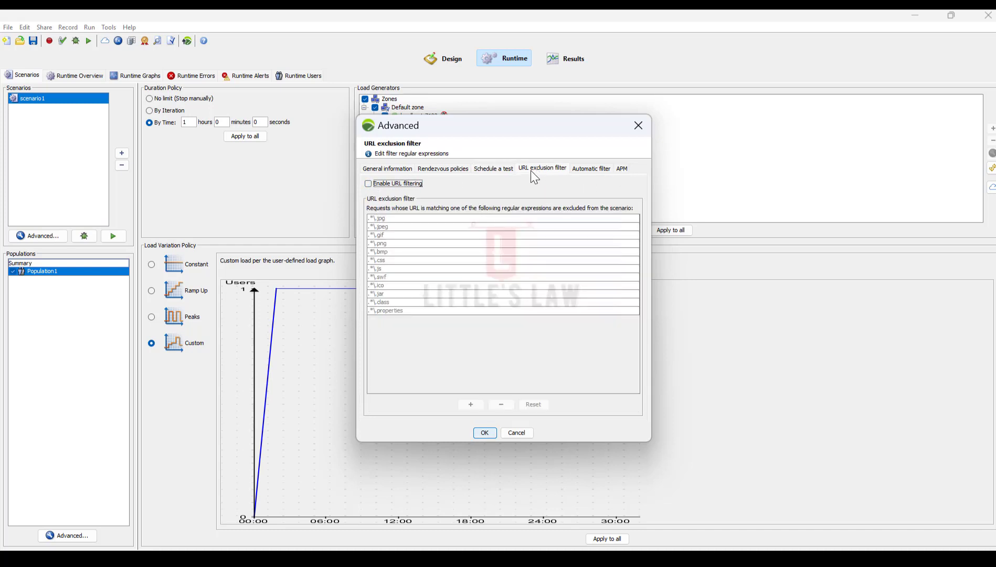
pyautogui.click(397, 183)
pyautogui.click(378, 183)
pyautogui.click(483, 434)
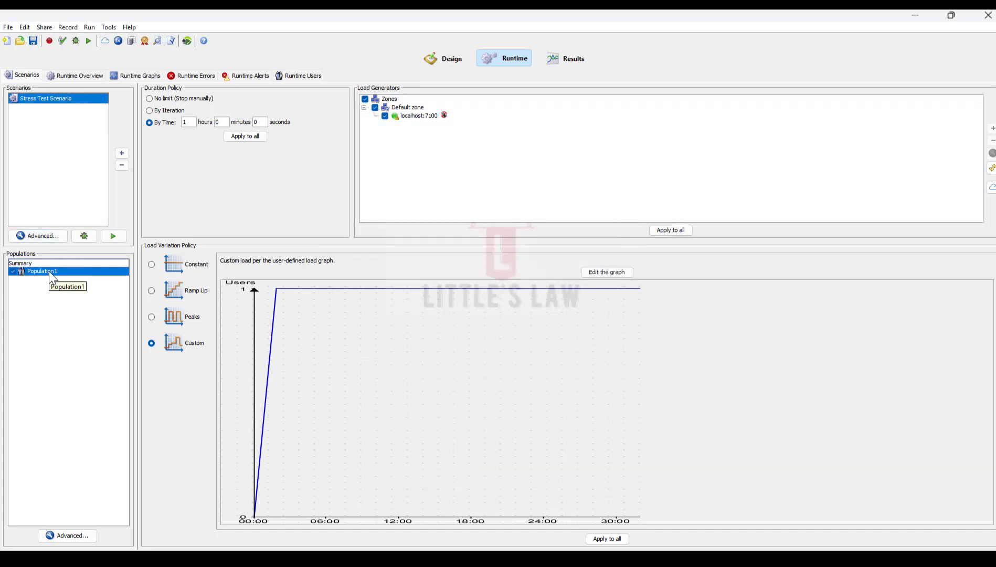
# Review the content of Population1 in the design and return to the runtime scenario
pyautogui.click(441, 59)
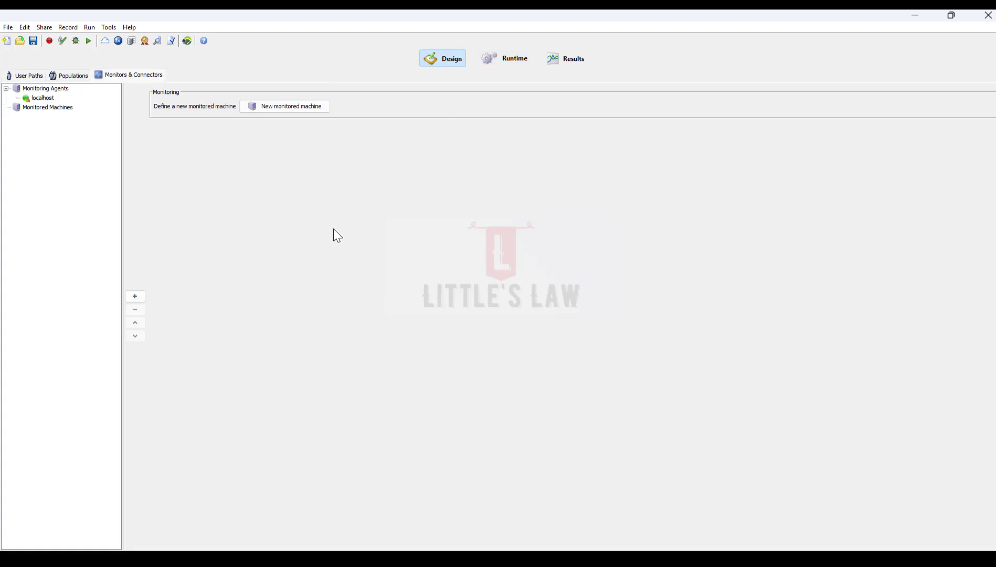
pyautogui.click(69, 76)
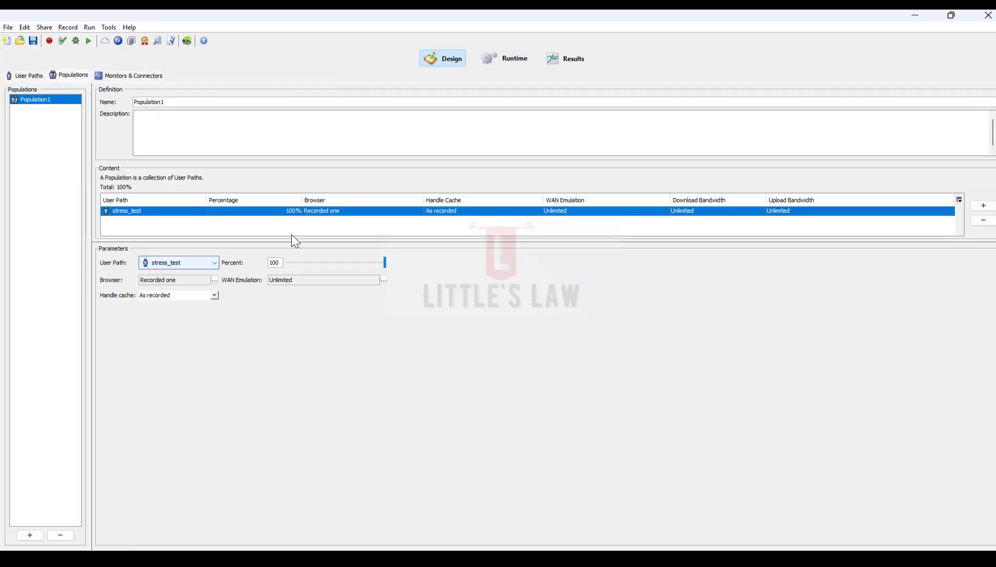
pyautogui.click(503, 55)
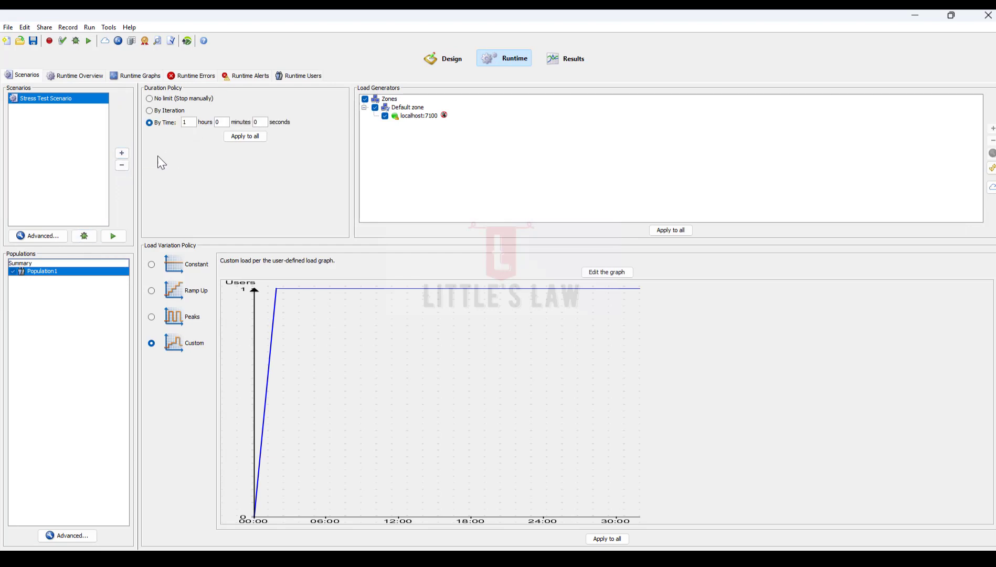
# Set the duration policy to No limit and the load variation policy to Ramp Up with 50 initial users
pyautogui.click(161, 98)
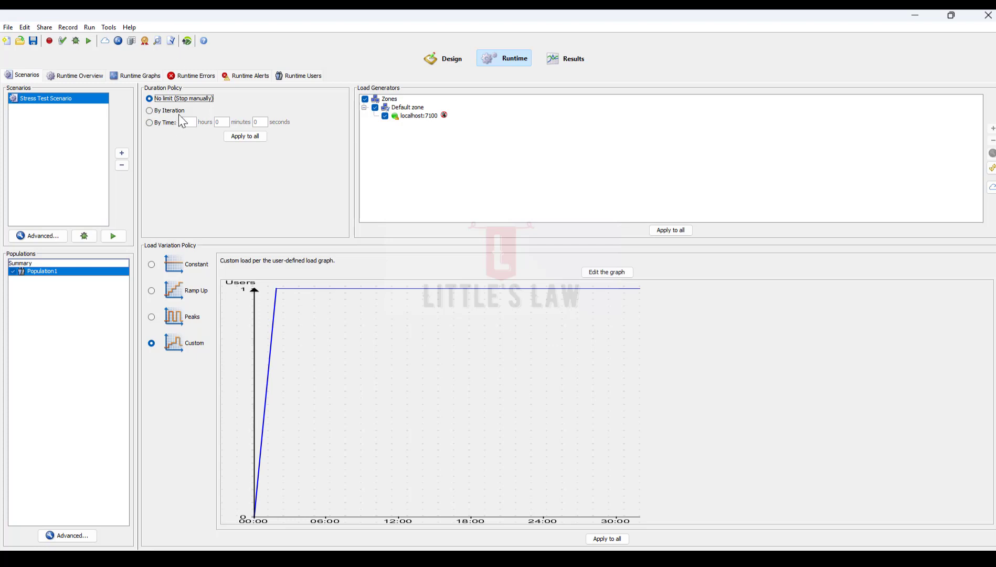
pyautogui.click(152, 344)
pyautogui.click(151, 291)
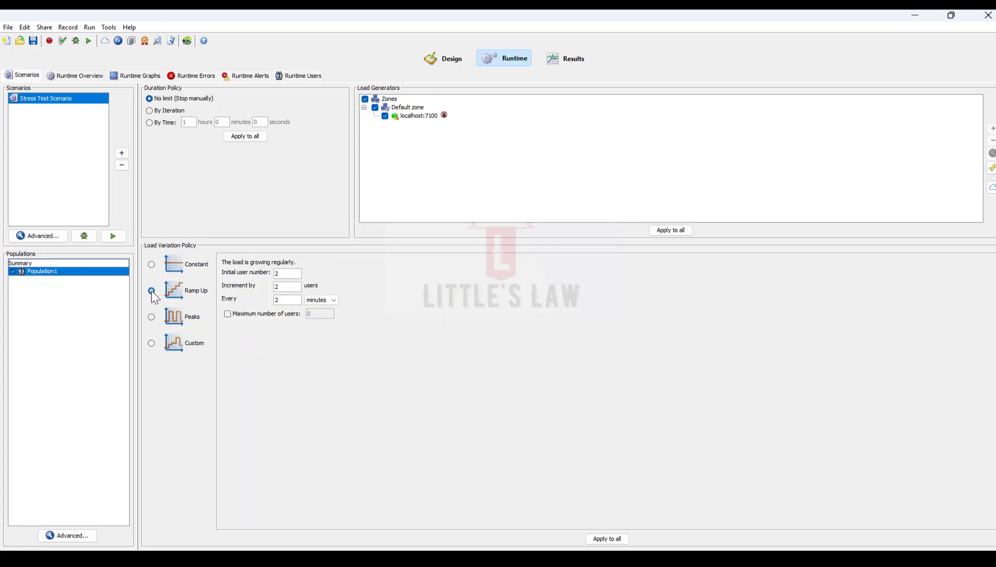
pyautogui.doubleClick(287, 272)
pyautogui.write('10')
pyautogui.moveTo(289, 274); pyautogui.dragTo(198, 263)
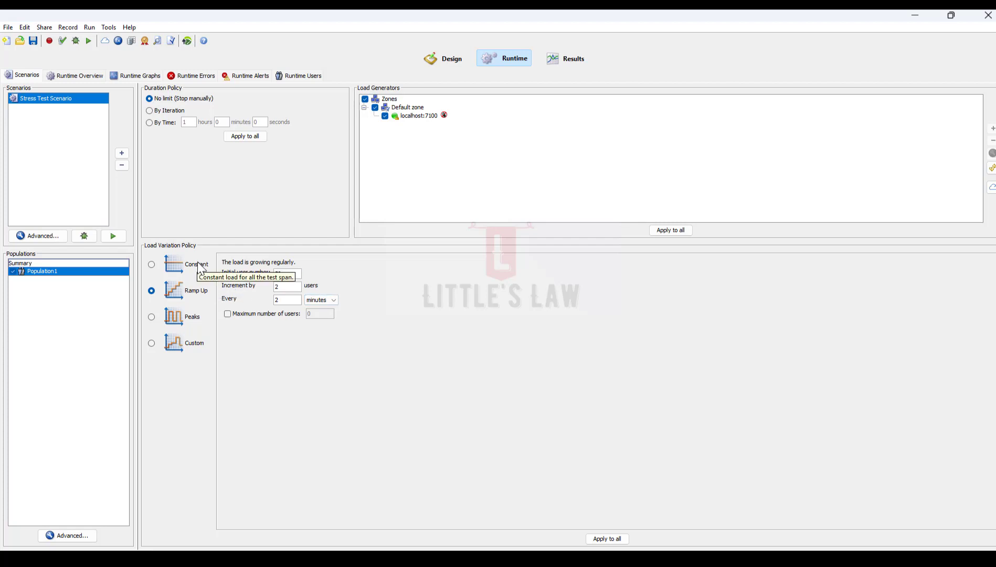
pyautogui.write('50')
# Increment the ramp-up load by 50 users every 10 minutes, up to a maximum of 10000 users
pyautogui.moveTo(287, 288); pyautogui.dragTo(226, 292)
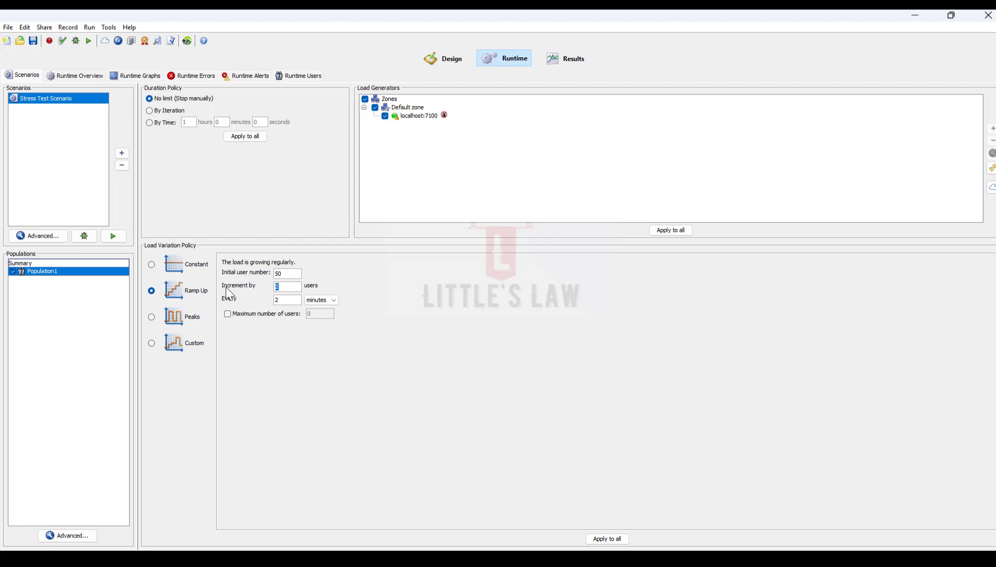
pyautogui.write('50')
pyautogui.moveTo(290, 300); pyautogui.dragTo(176, 281)
pyautogui.write('10')
pyautogui.click(246, 310)
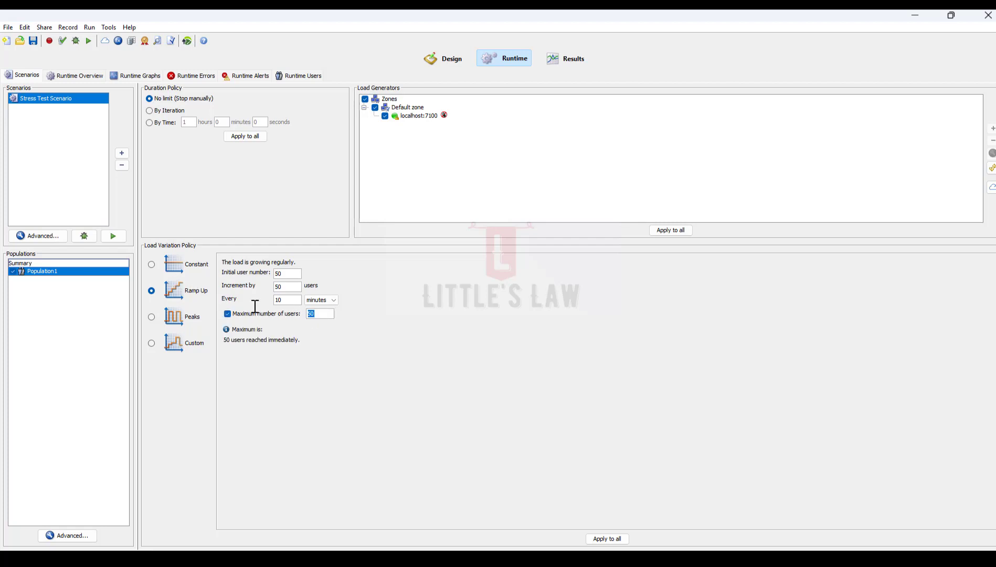
pyautogui.write('10000')
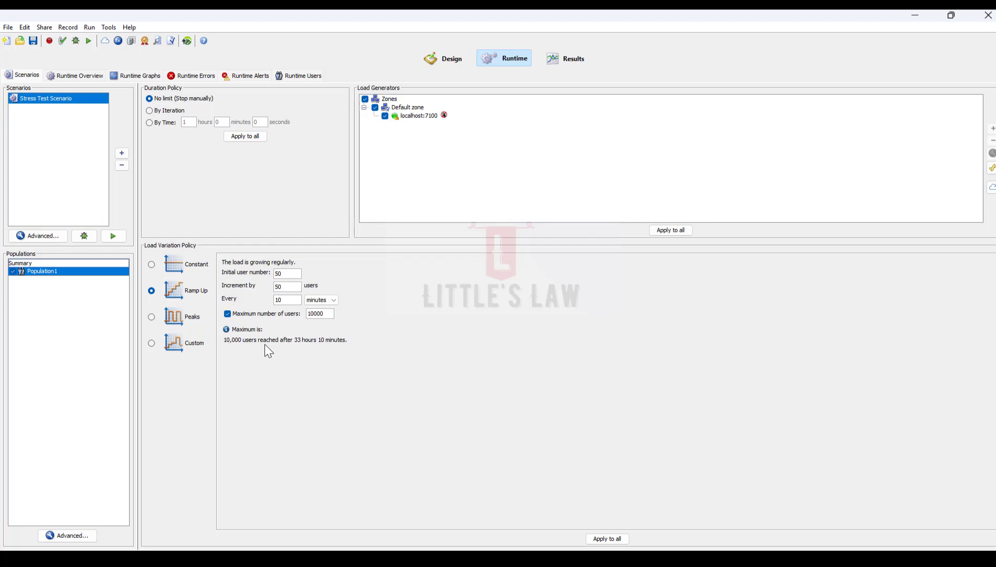
# Change the ramp-up interval to 5 minutes and the increment to 1000 users
pyautogui.doubleClick(289, 300)
pyautogui.write('5')
pyautogui.doubleClick(284, 299)
pyautogui.doubleClick(288, 286)
pyautogui.write('1000')
pyautogui.moveTo(291, 287); pyautogui.dragTo(272, 286)
# Switch the load variation policy to Custom and the duration policy to By Time
pyautogui.click(153, 344)
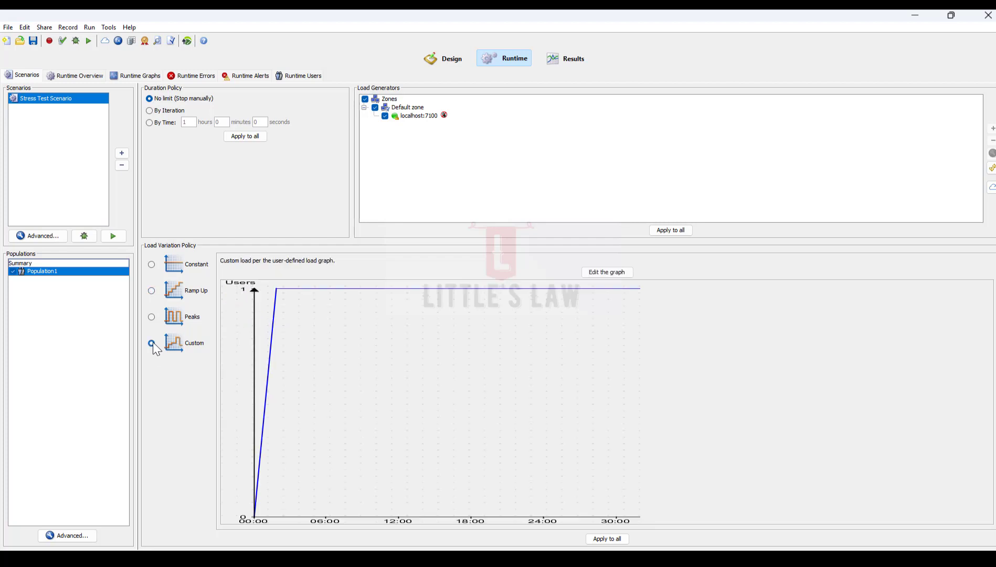
pyautogui.click(154, 124)
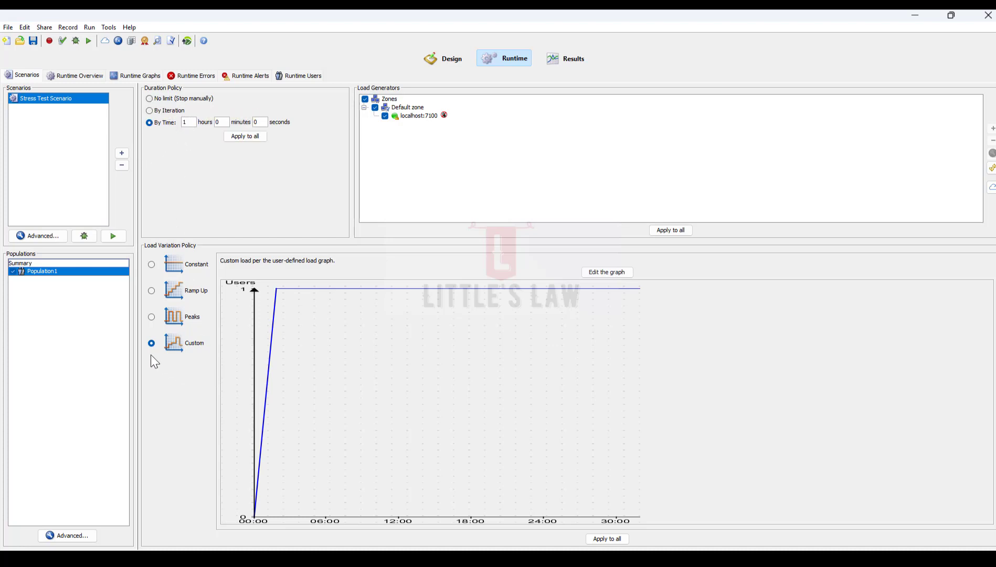
# Try a maximum of 100 and 1000 users in the custom load graph, reset it to 1, and accept the graph
pyautogui.click(587, 273)
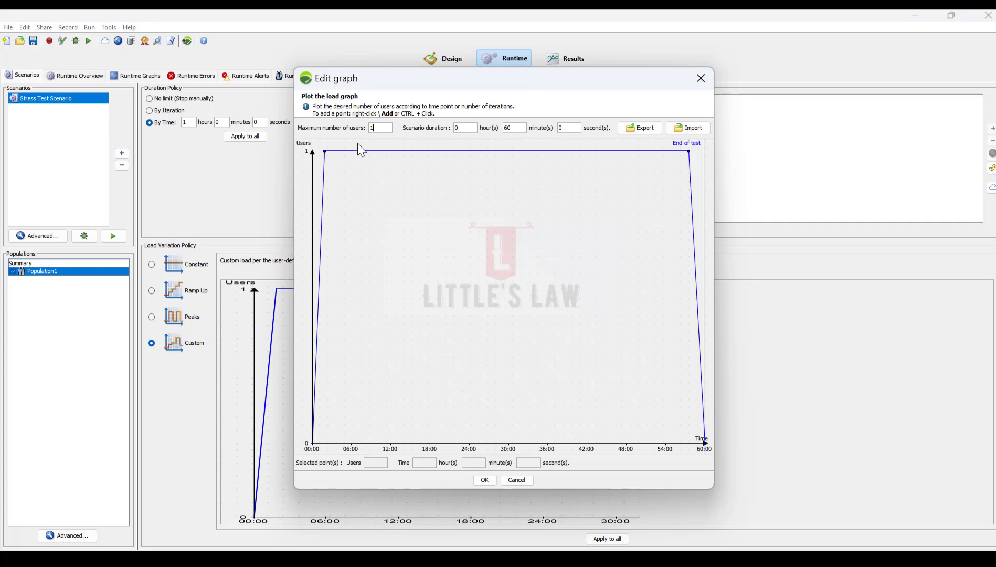
pyautogui.moveTo(382, 130); pyautogui.dragTo(361, 128)
pyautogui.write('00')
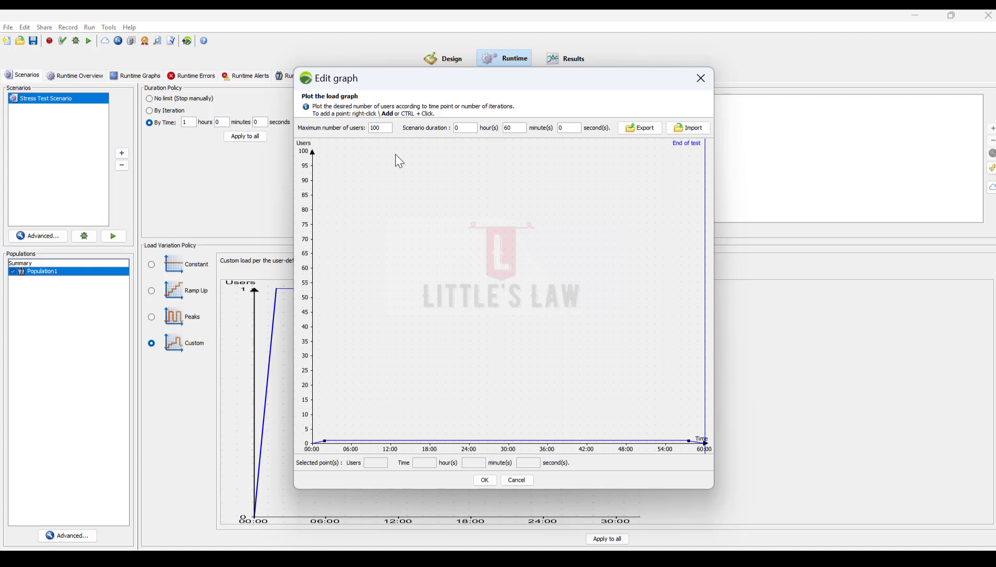
pyautogui.write('0')
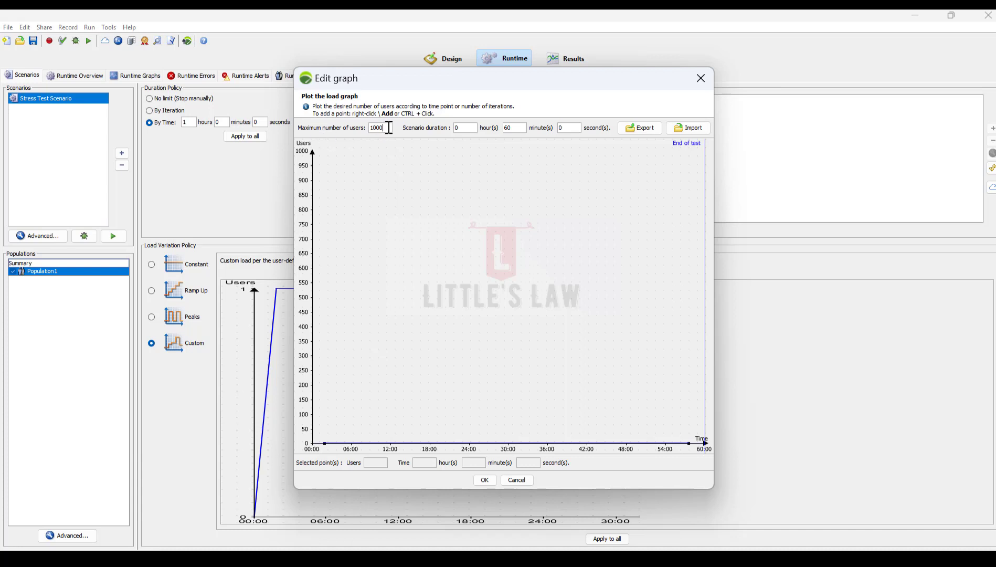
pyautogui.moveTo(388, 128); pyautogui.dragTo(320, 128)
pyautogui.write('1')
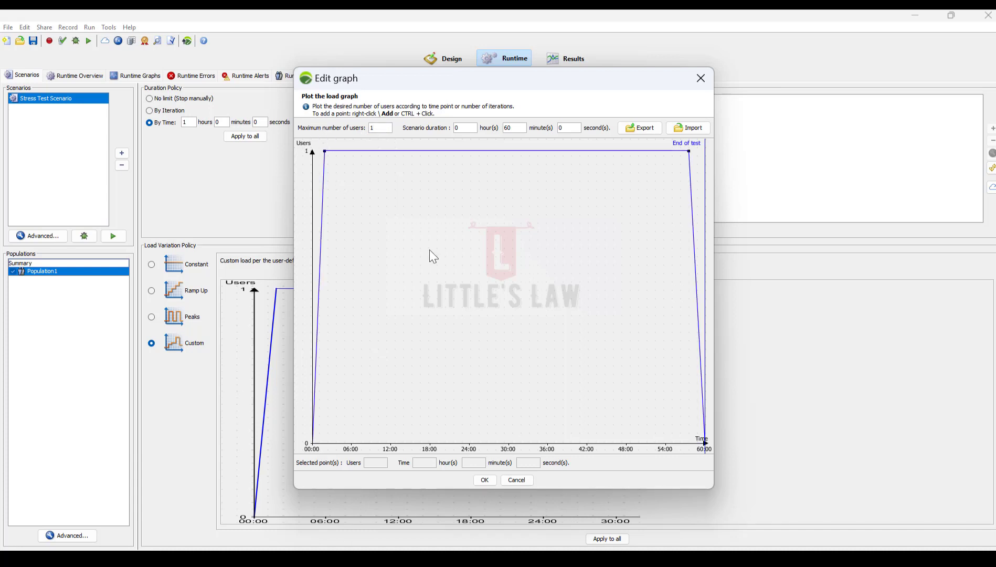
pyautogui.click(485, 479)
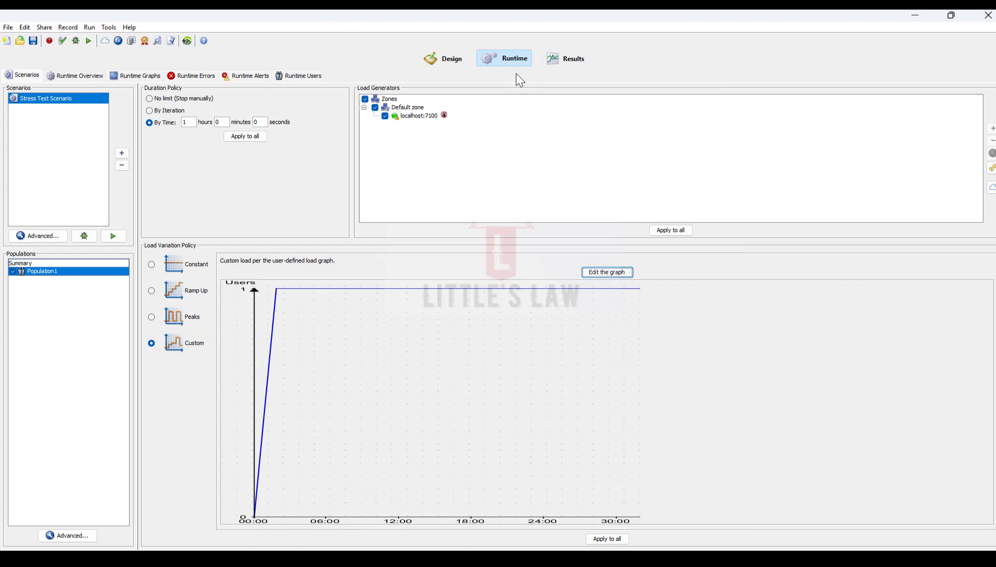
# Launch the Stress Test Scenario with the data transfer to NeoLoad Web turned off
pyautogui.click(92, 42)
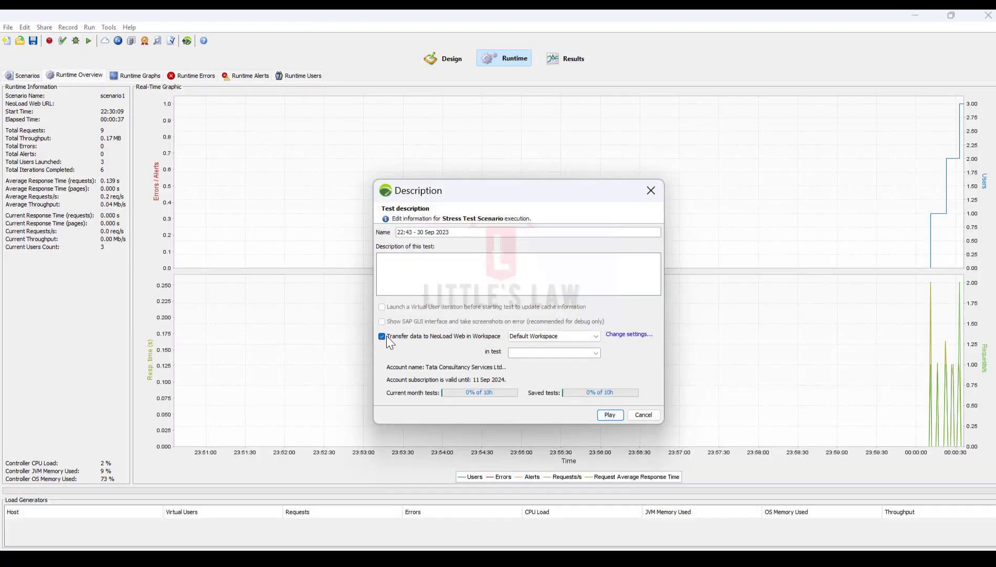
pyautogui.click(384, 335)
pyautogui.click(611, 415)
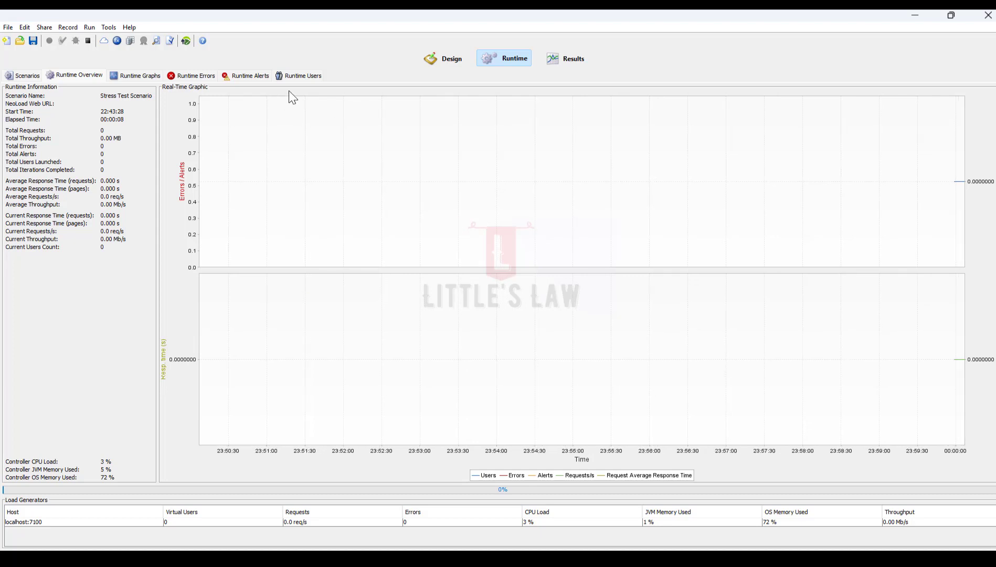
# Start 1 virtual user for Population1 in the running test and check the runtime overview
pyautogui.click(293, 74)
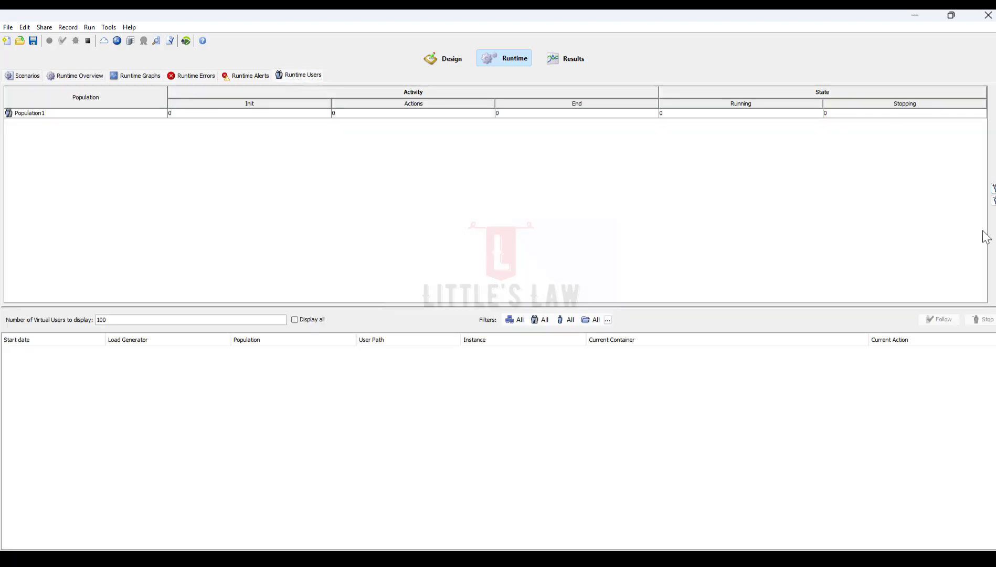
pyautogui.click(995, 190)
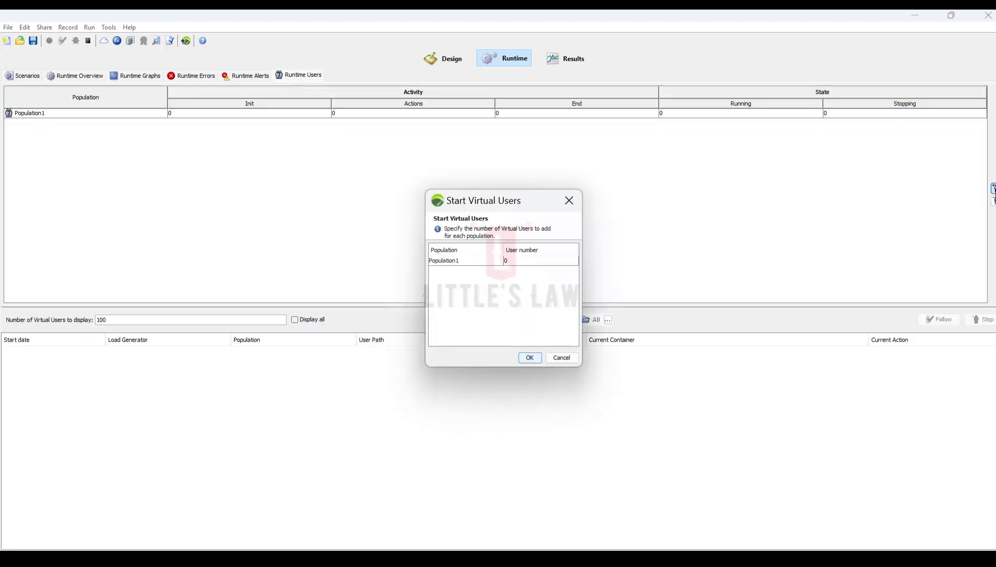
pyautogui.click(517, 260)
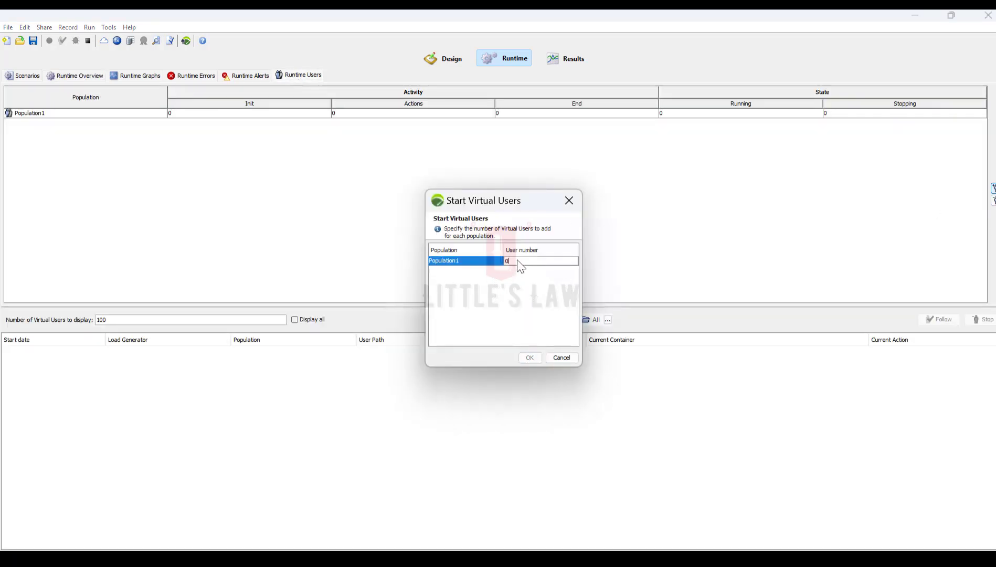
pyautogui.write('1')
pyautogui.click(531, 359)
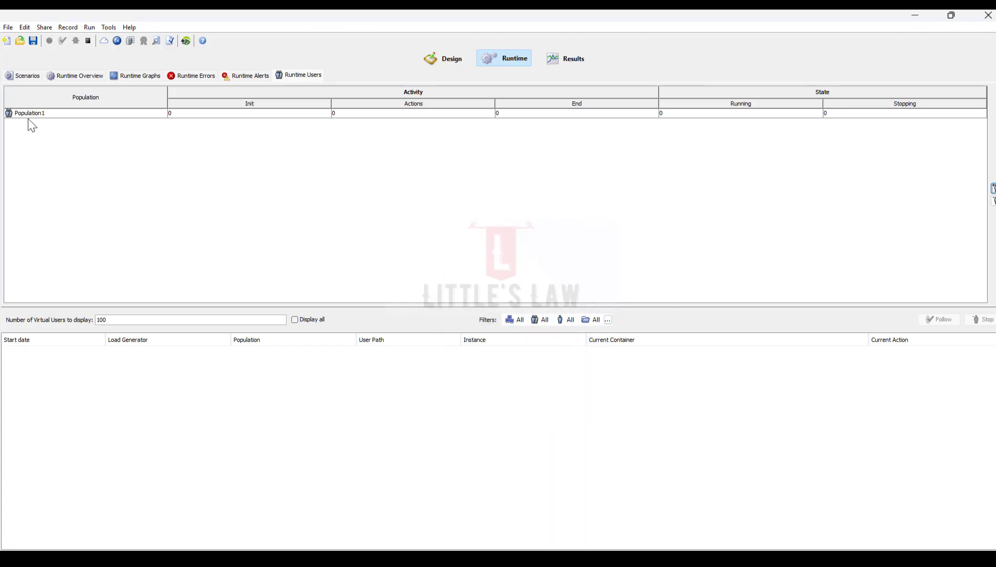
pyautogui.click(84, 76)
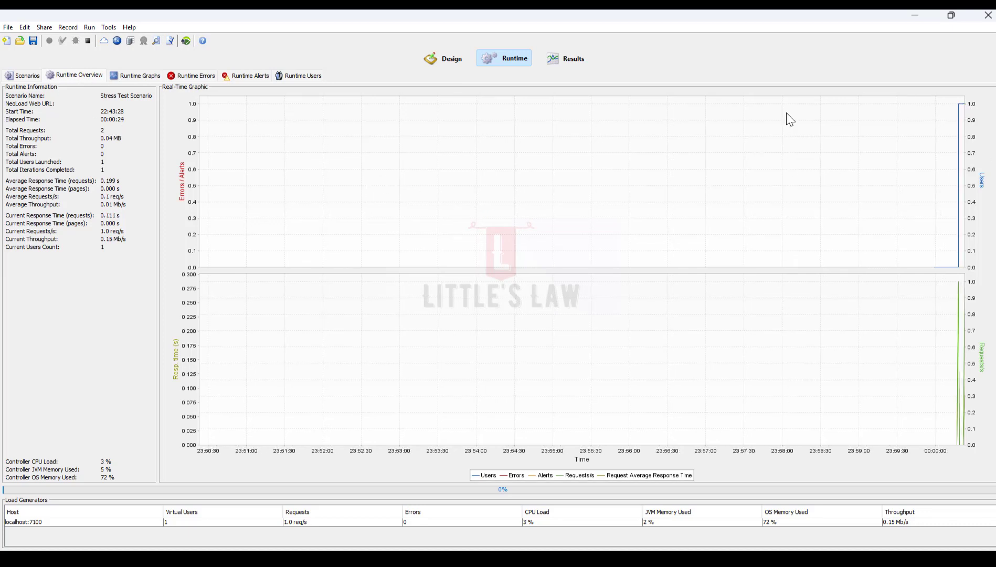
# Add a second virtual user to Population1 and return to the runtime overview graphs
pyautogui.click(301, 74)
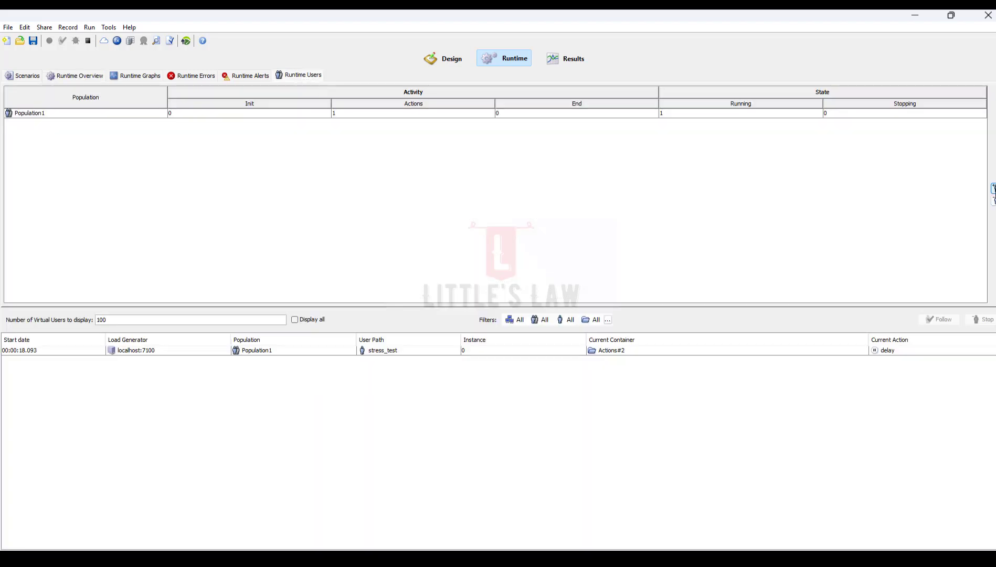
pyautogui.click(994, 200)
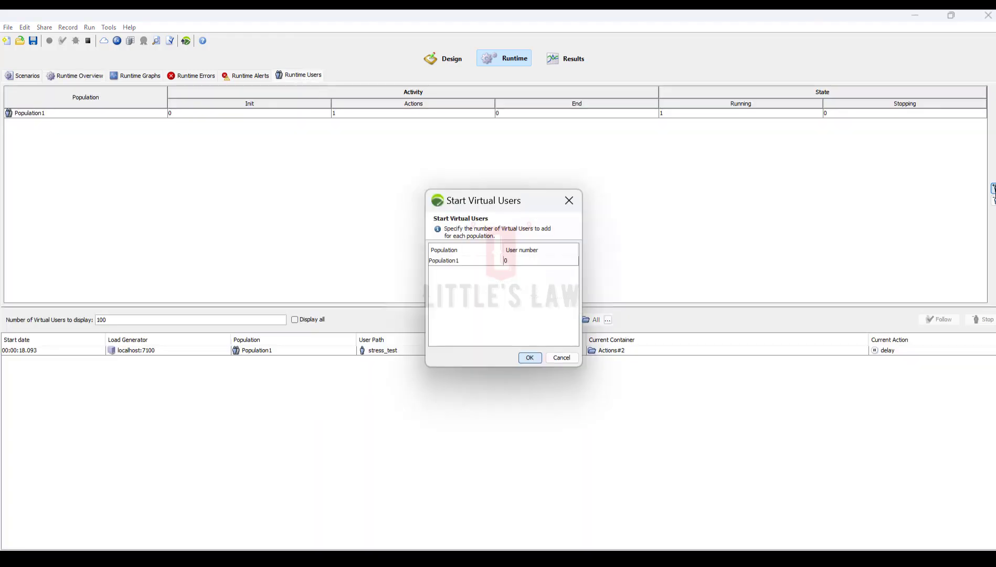
pyautogui.click(516, 262)
pyautogui.write('1')
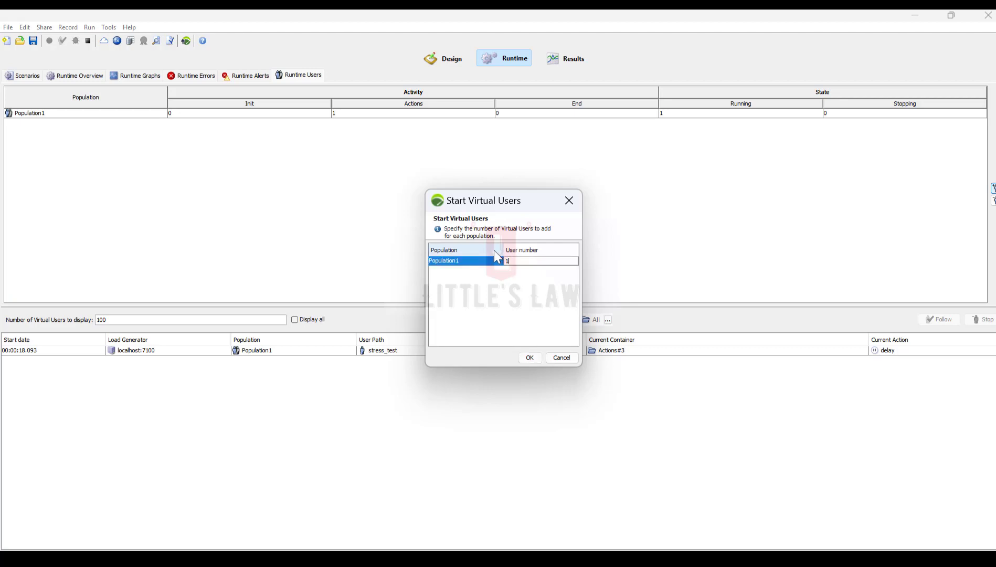
pyautogui.click(529, 357)
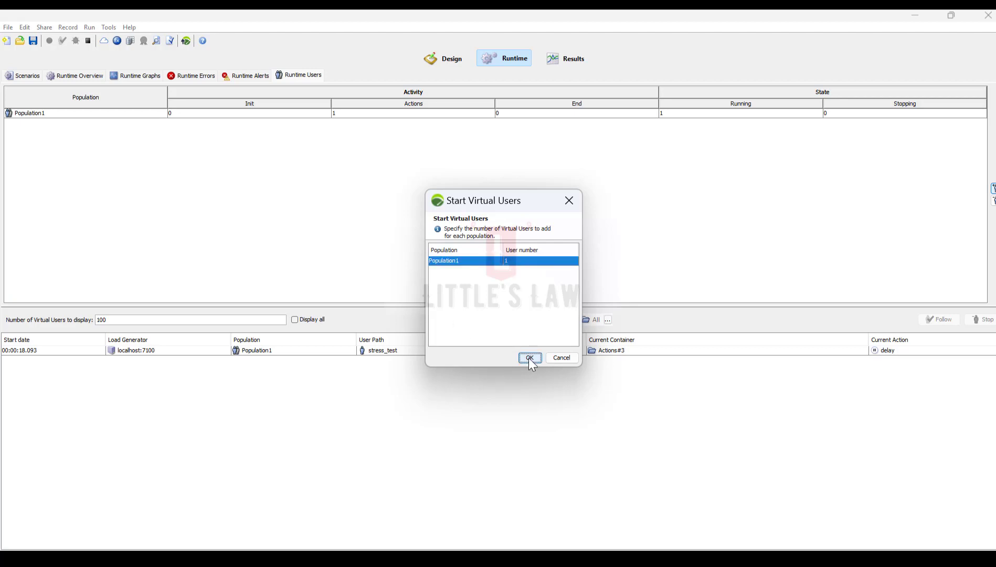
pyautogui.click(86, 82)
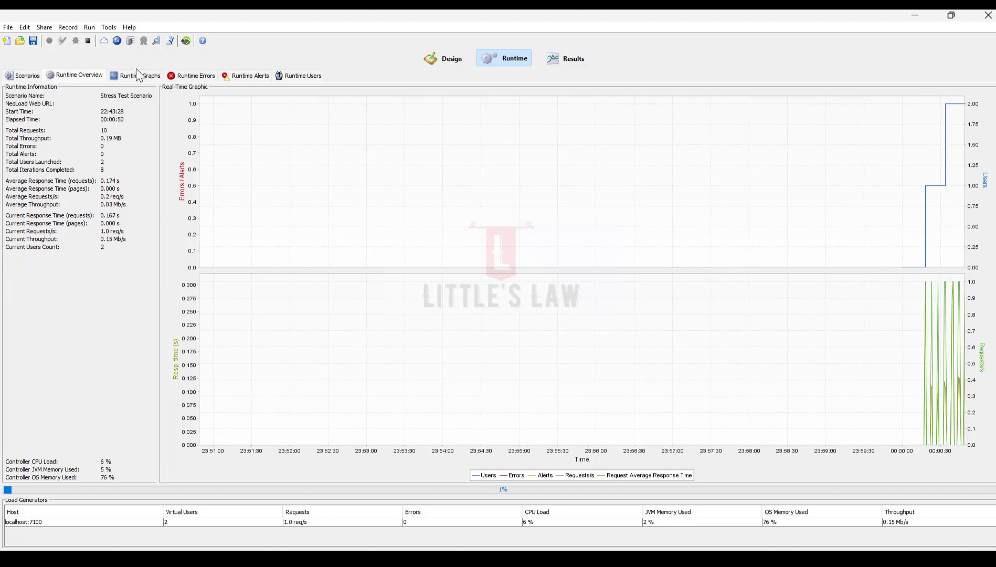
# Add a third virtual user to Population1 and view the load in the runtime overview
pyautogui.click(288, 77)
pyautogui.click(992, 189)
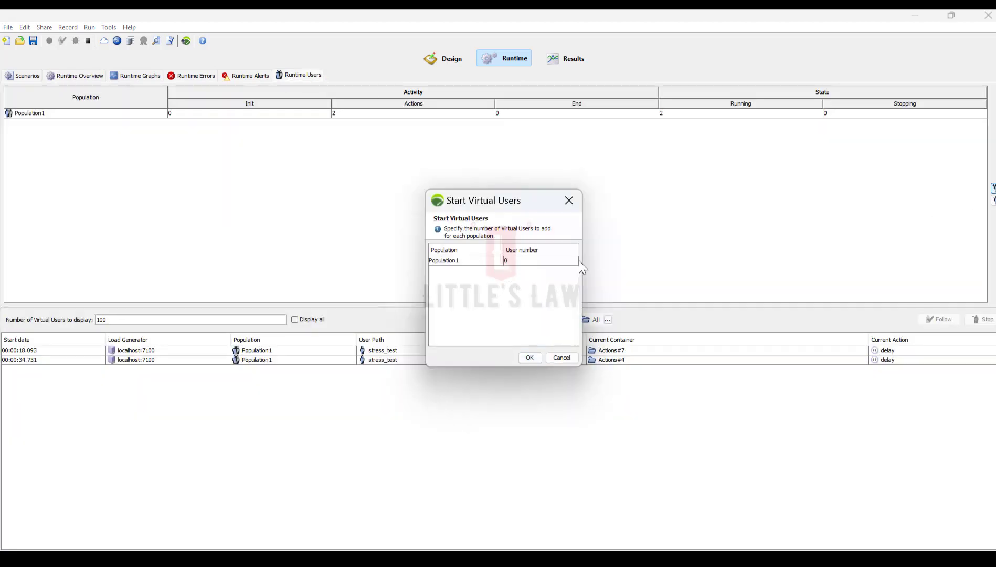
pyautogui.click(514, 260)
pyautogui.write('1')
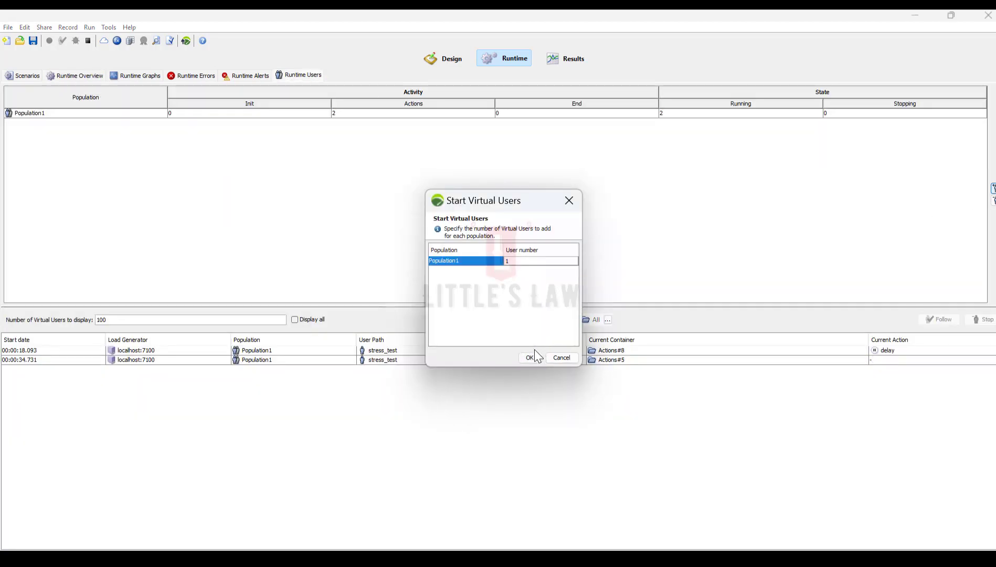
pyautogui.click(529, 357)
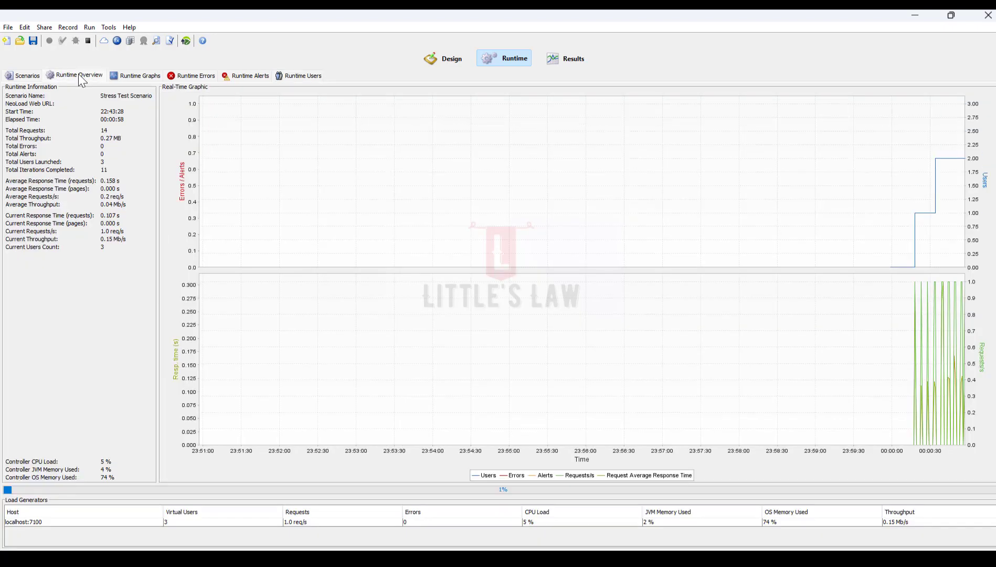
pyautogui.click(78, 75)
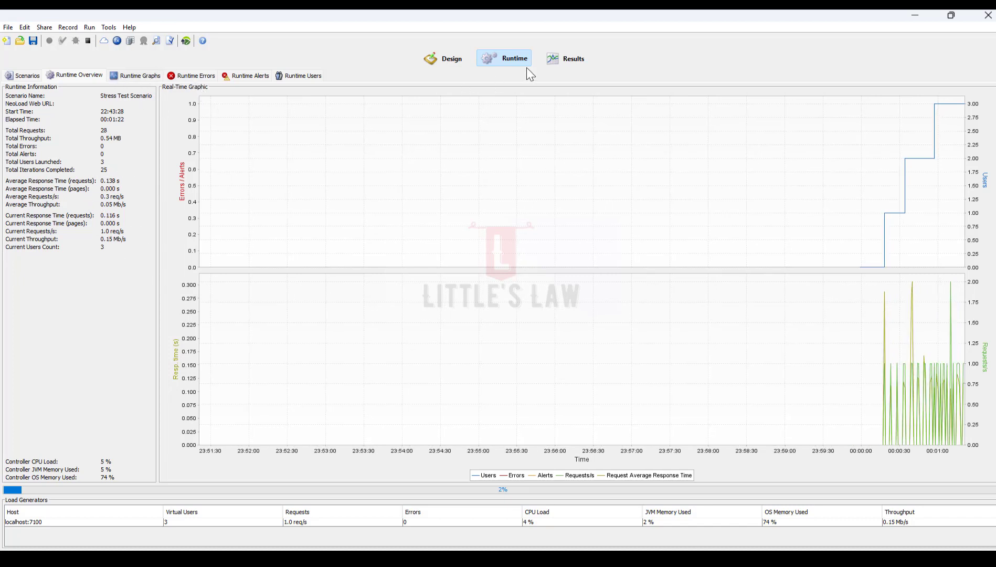
# Add a fourth virtual user to Population1 and check the real-time graphs in the overview
pyautogui.click(300, 76)
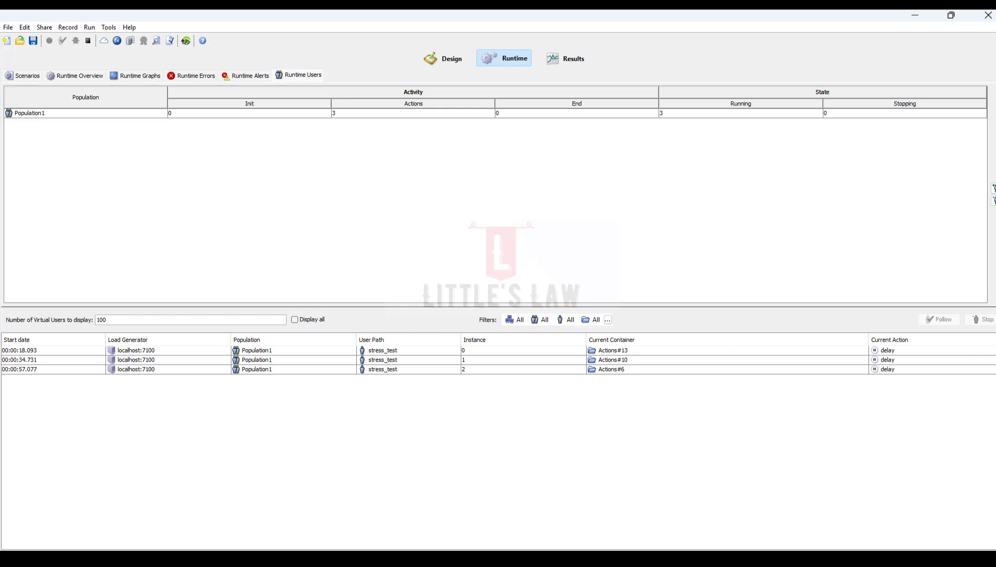
pyautogui.click(993, 188)
pyautogui.doubleClick(510, 261)
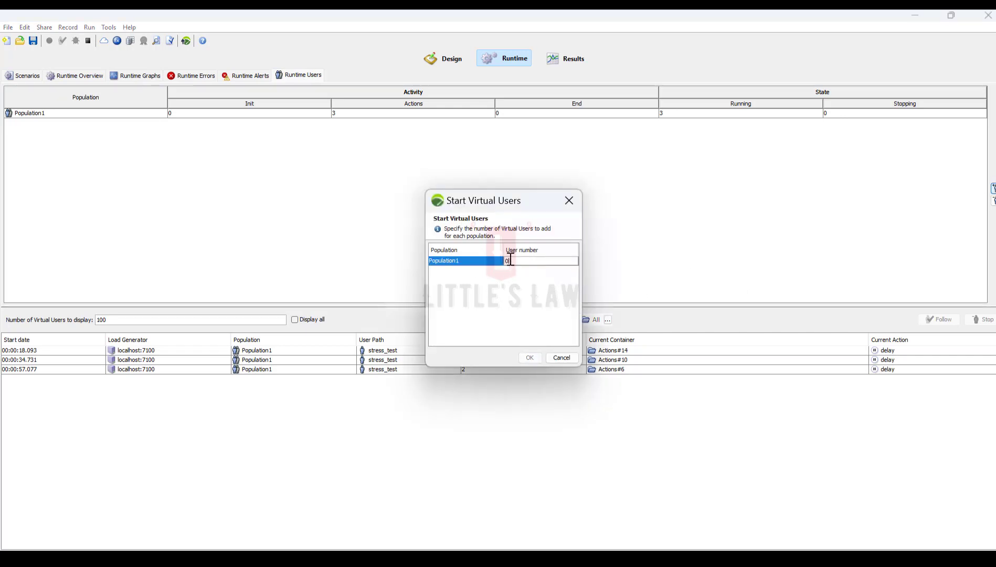
pyautogui.write('1')
pyautogui.click(530, 357)
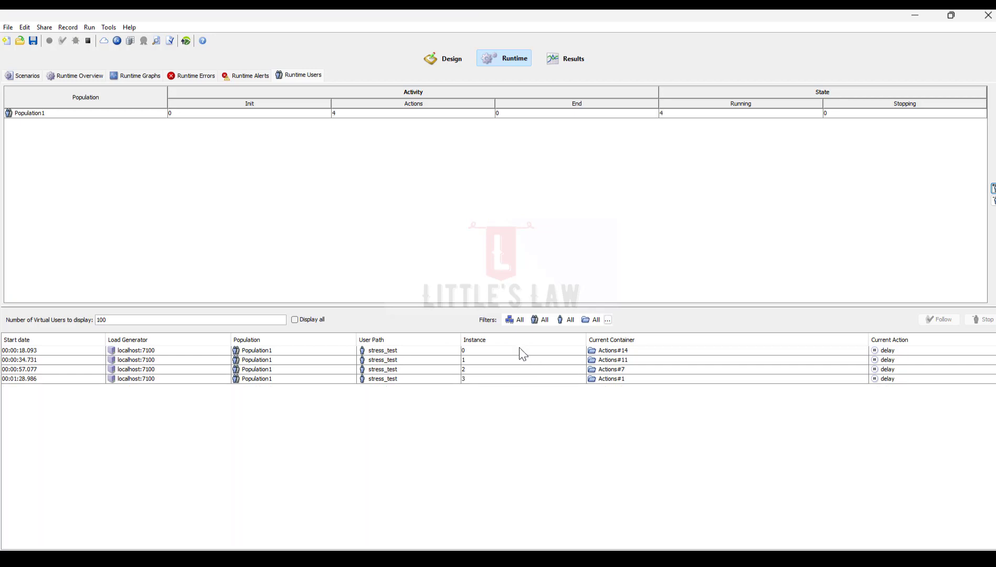
pyautogui.click(72, 79)
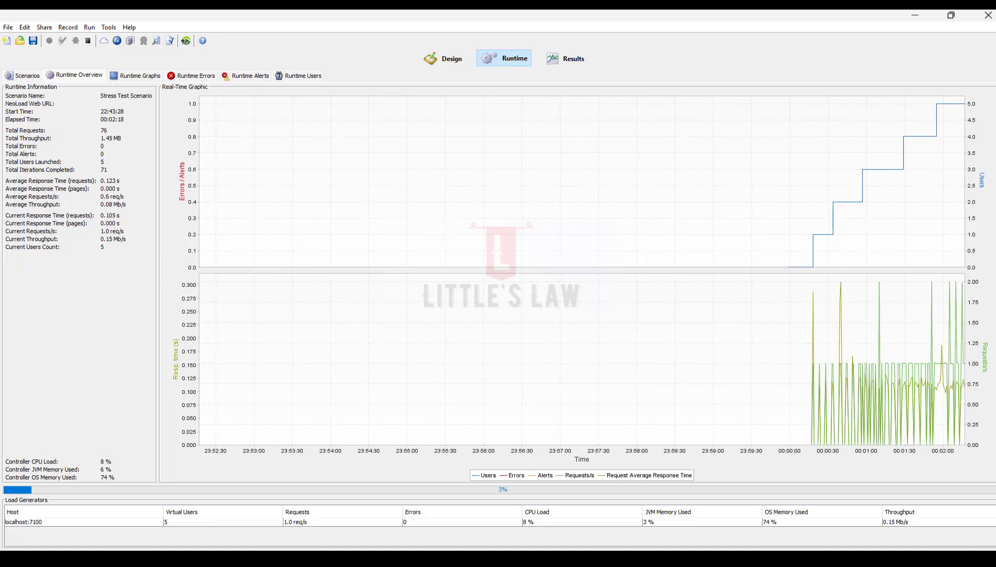
# Add a sixth virtual user to Population1 in the running test
pyautogui.click(300, 76)
pyautogui.click(993, 189)
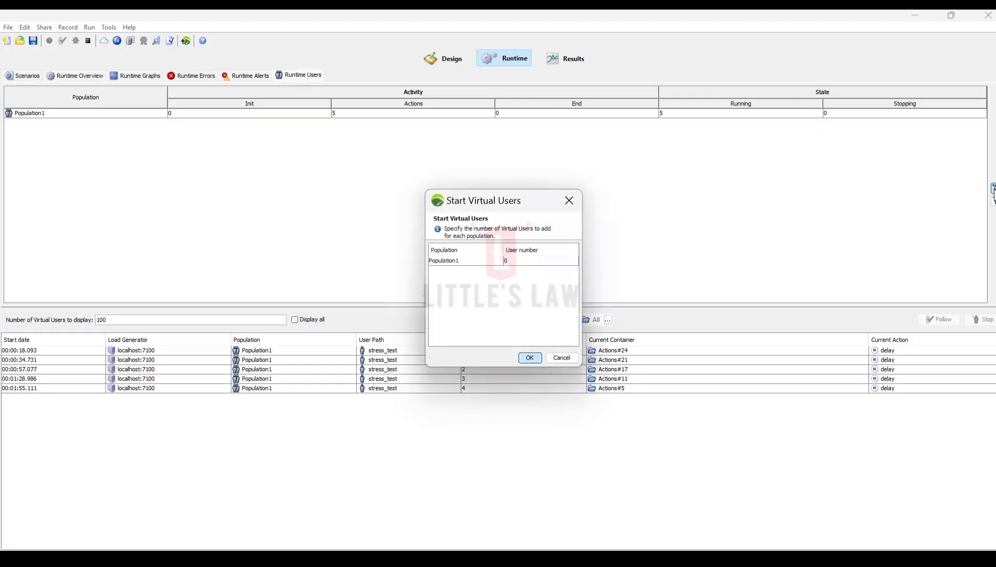
pyautogui.click(512, 262)
pyautogui.write('1')
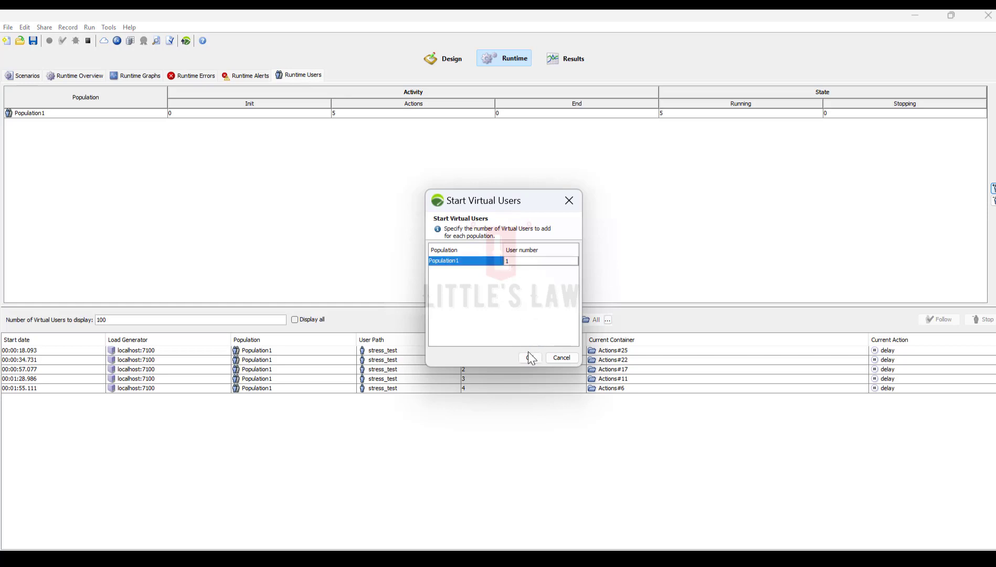
pyautogui.click(531, 359)
# Examine the running stress_test user instances one by one, and review the user load in the runtime overview
pyautogui.click(479, 352)
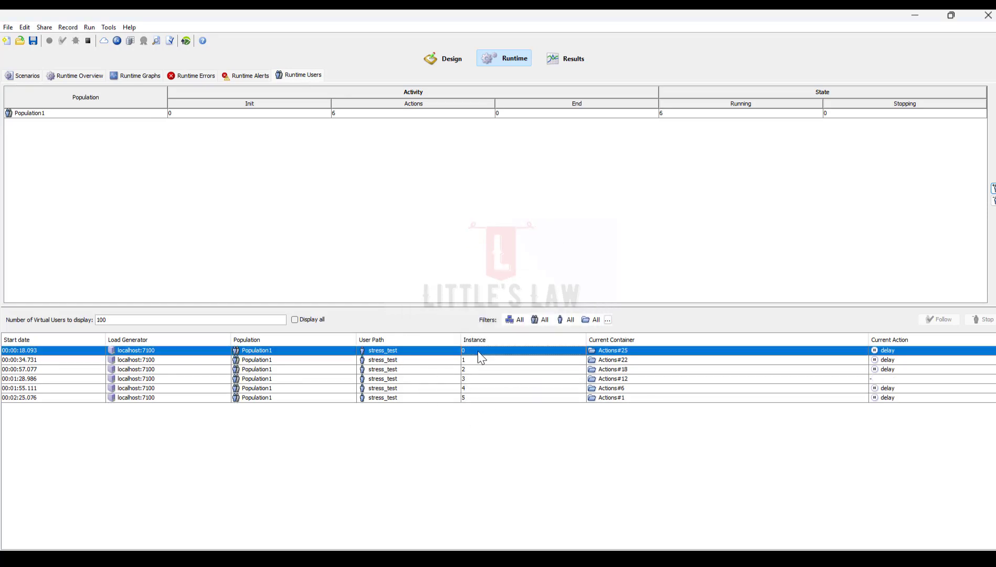
pyautogui.click(476, 362)
pyautogui.click(474, 370)
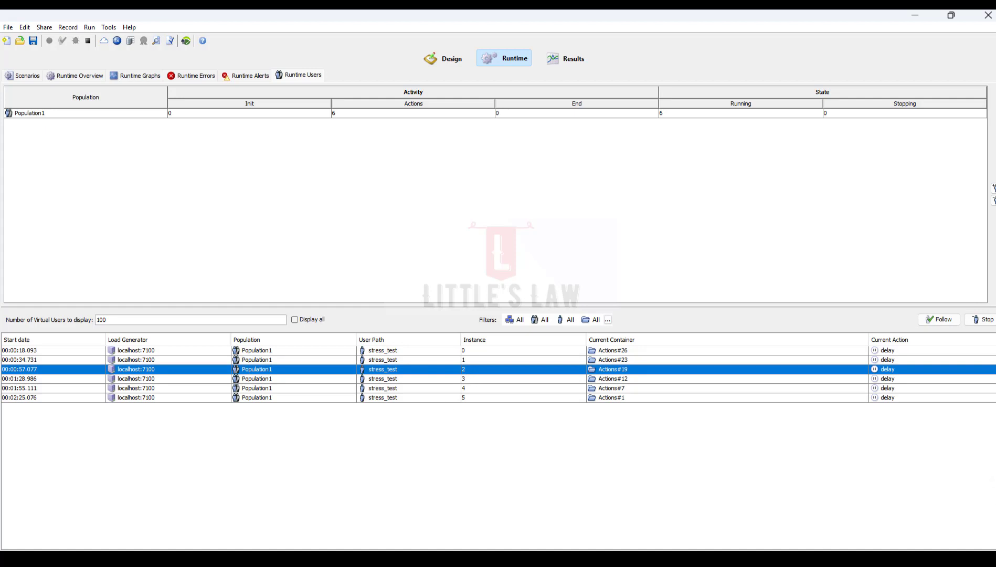
pyautogui.click(487, 379)
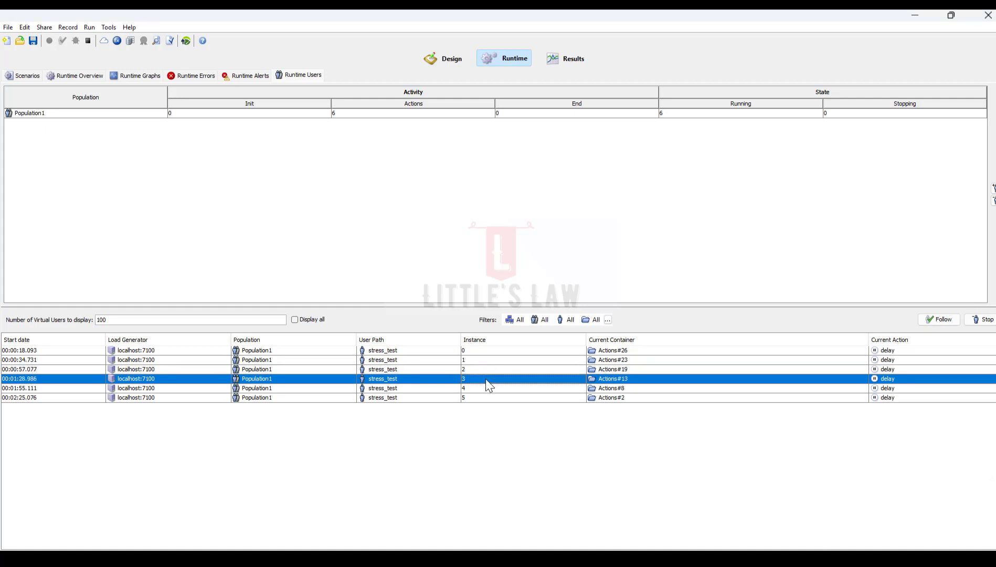
pyautogui.click(483, 397)
pyautogui.click(80, 75)
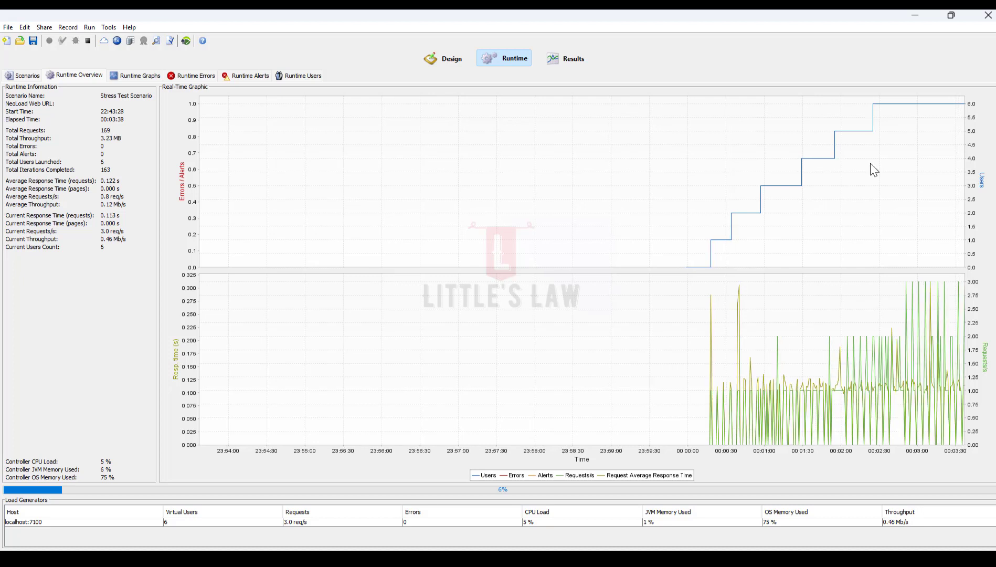
# Add 4 more virtual users to Population1 at once, and check the user list and the runtime overview
pyautogui.click(285, 76)
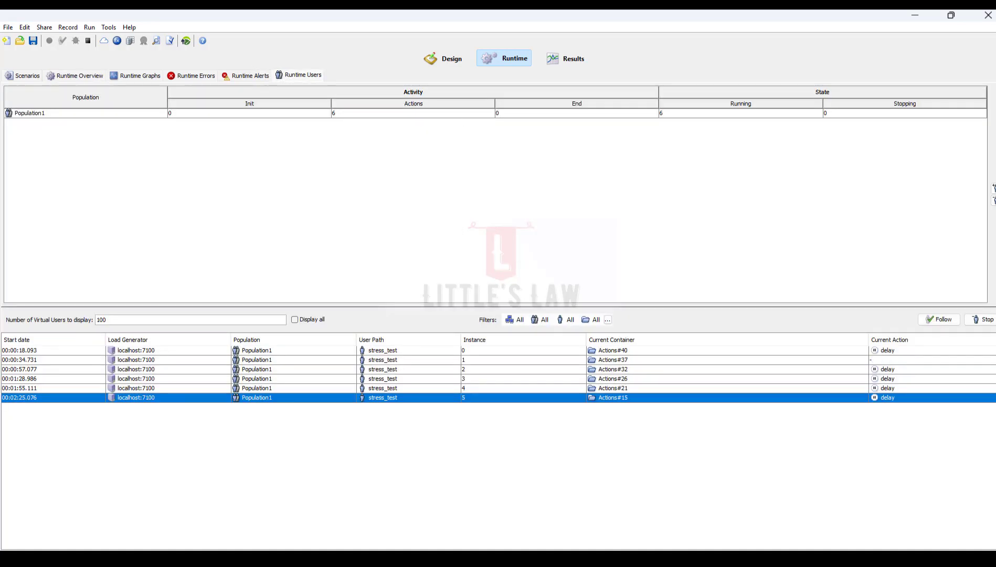
pyautogui.click(994, 188)
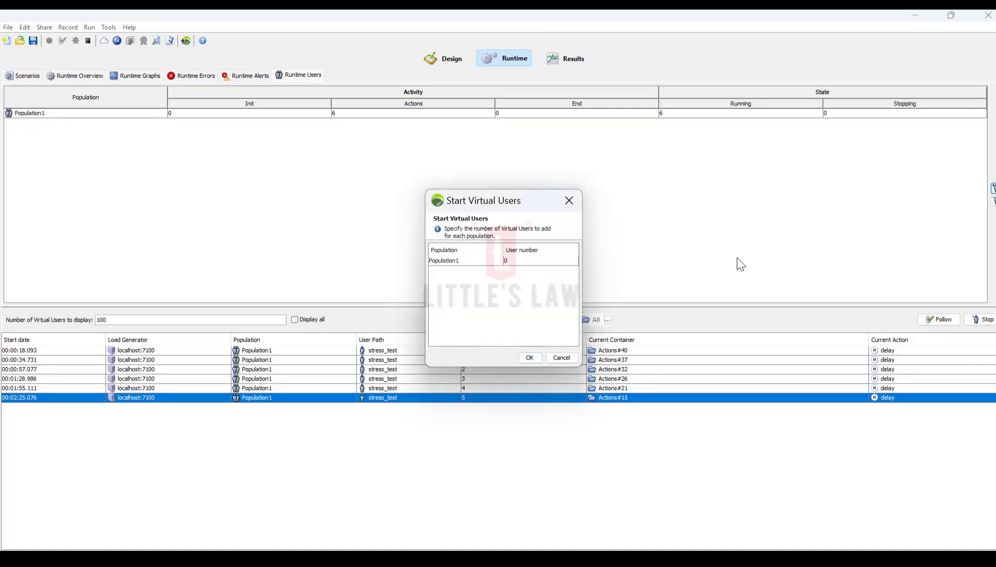
pyautogui.doubleClick(529, 261)
pyautogui.write('4')
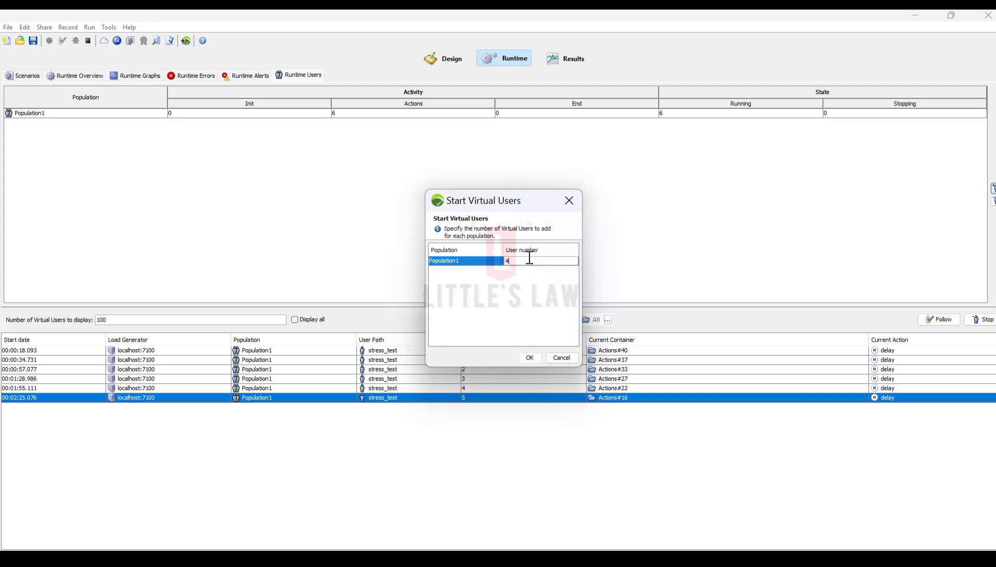
pyautogui.click(529, 358)
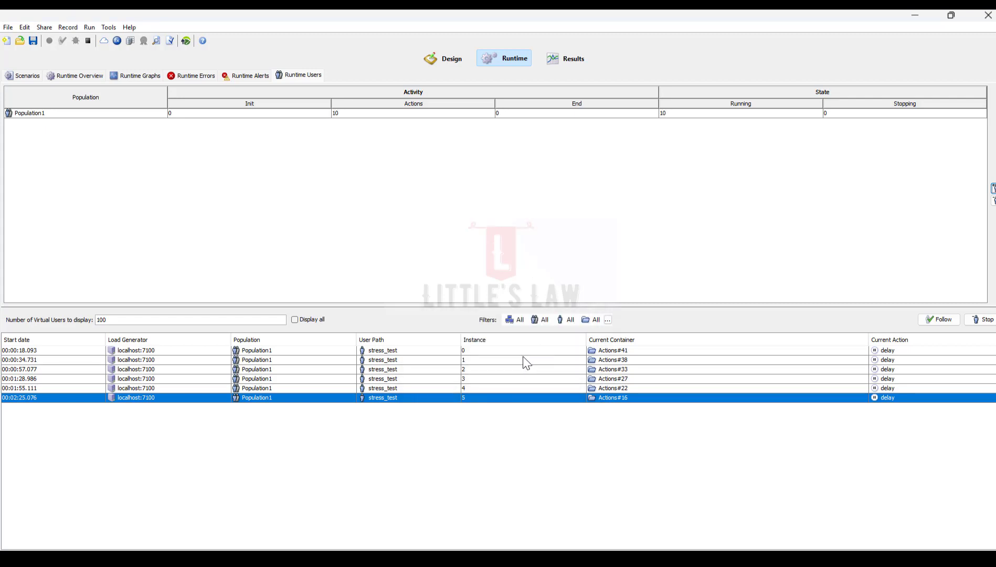
pyautogui.click(482, 349)
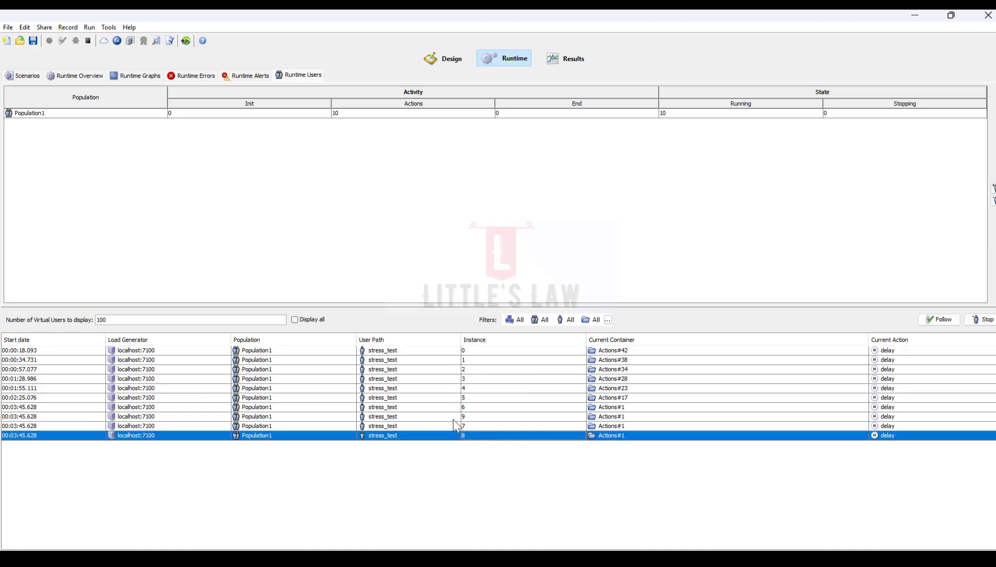
pyautogui.click(68, 76)
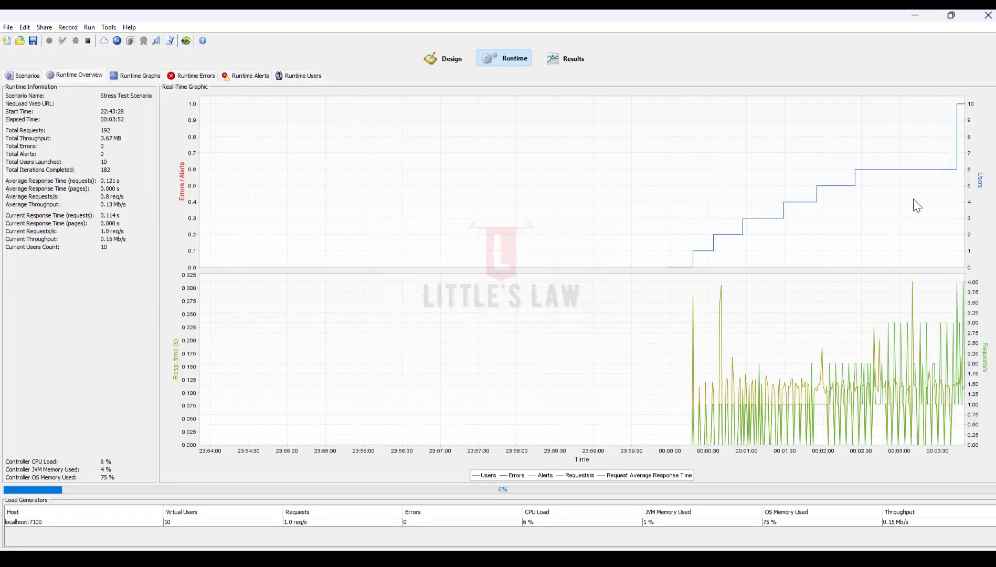